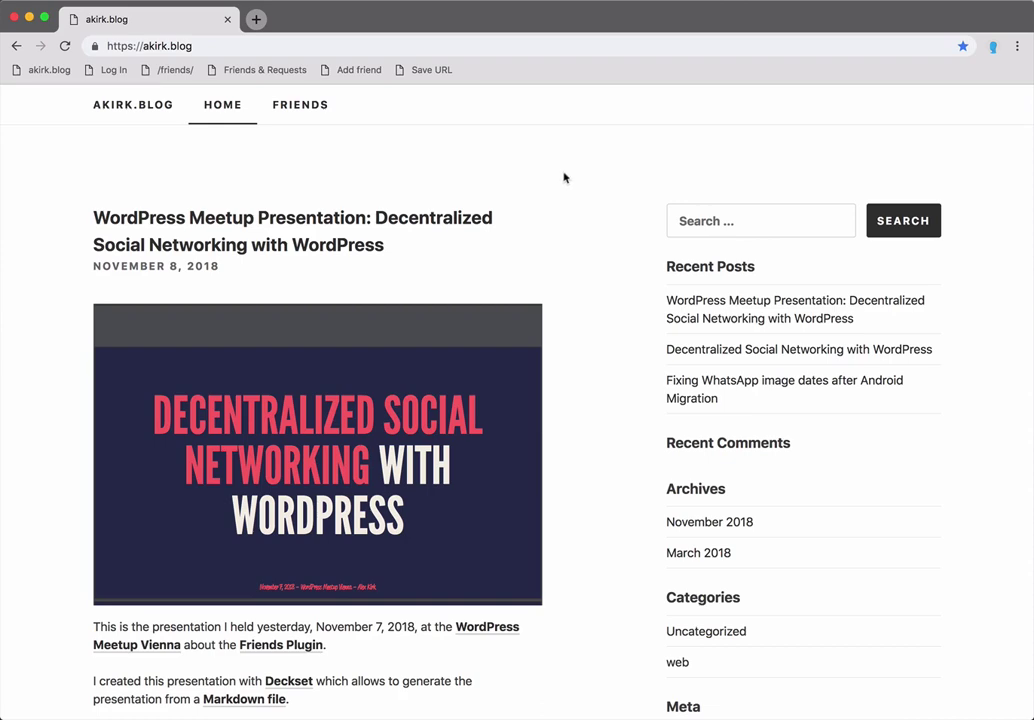
# Step: Log in to akirk.blog with the prefilled credentials and review the private posts on the home page
pyautogui.scroll(-5, 563, 178)
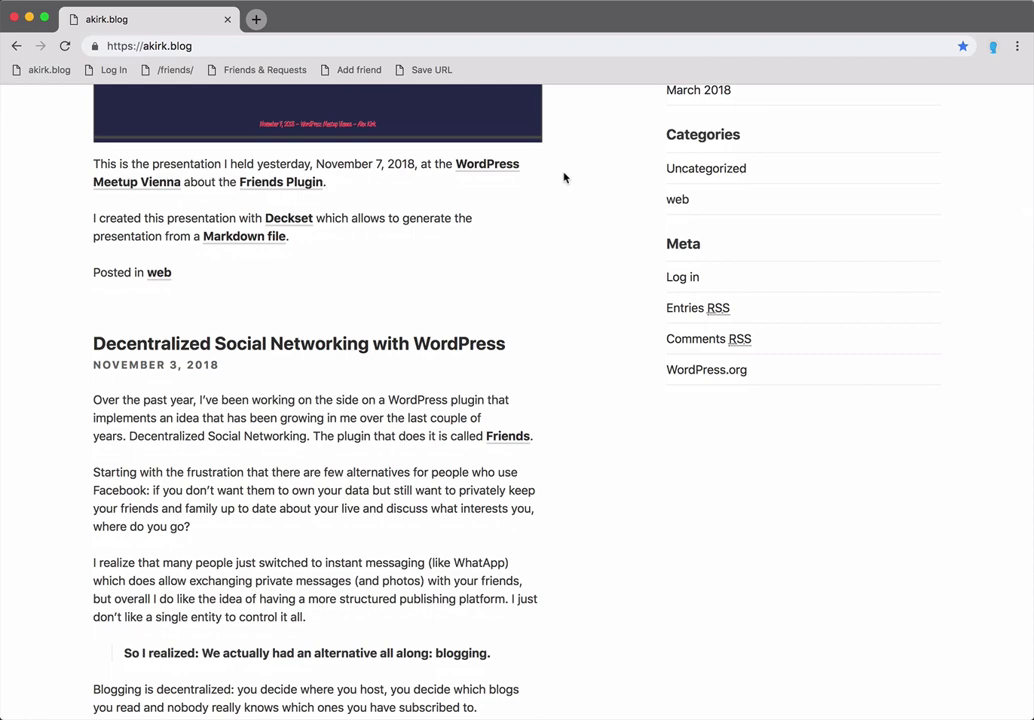
pyautogui.scroll(5, 563, 178)
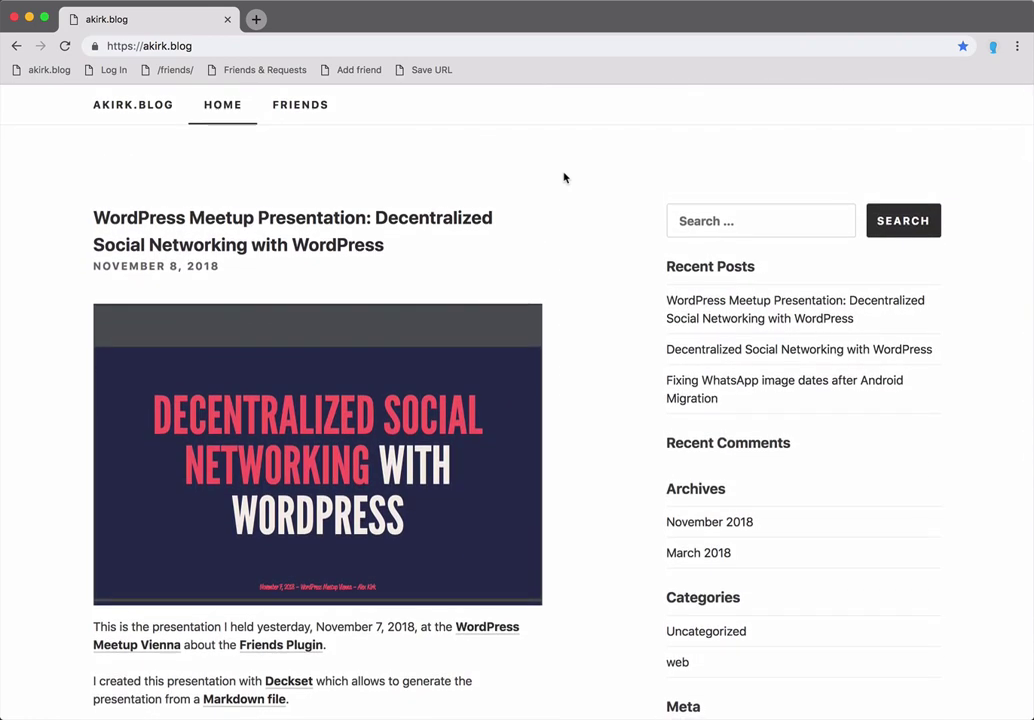
pyautogui.click(111, 74)
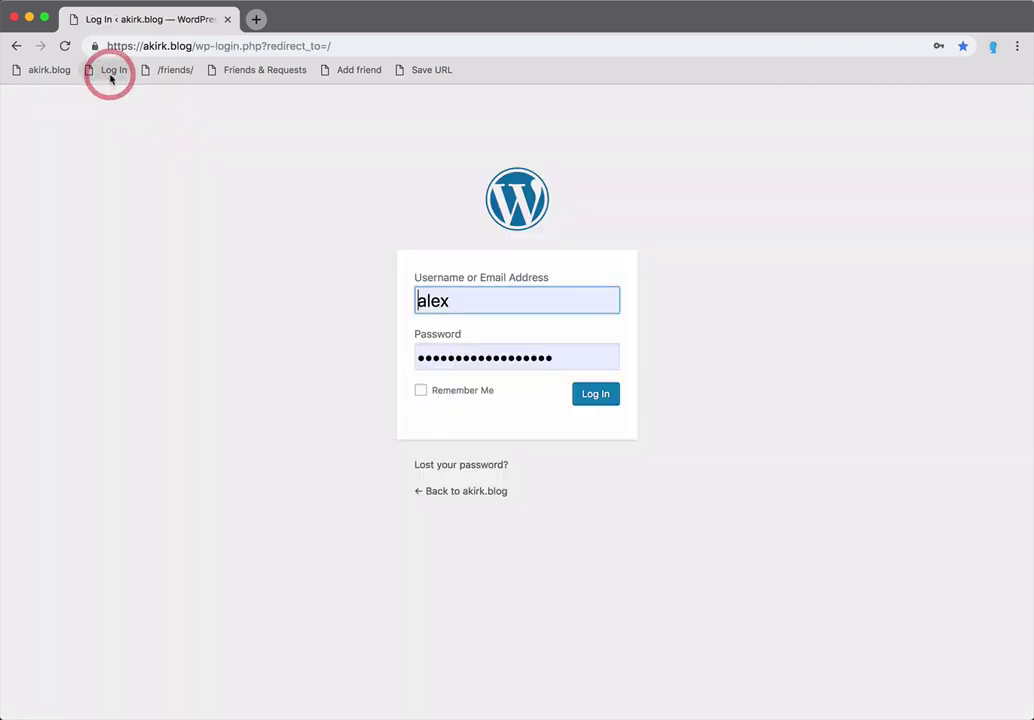
pyautogui.click(593, 399)
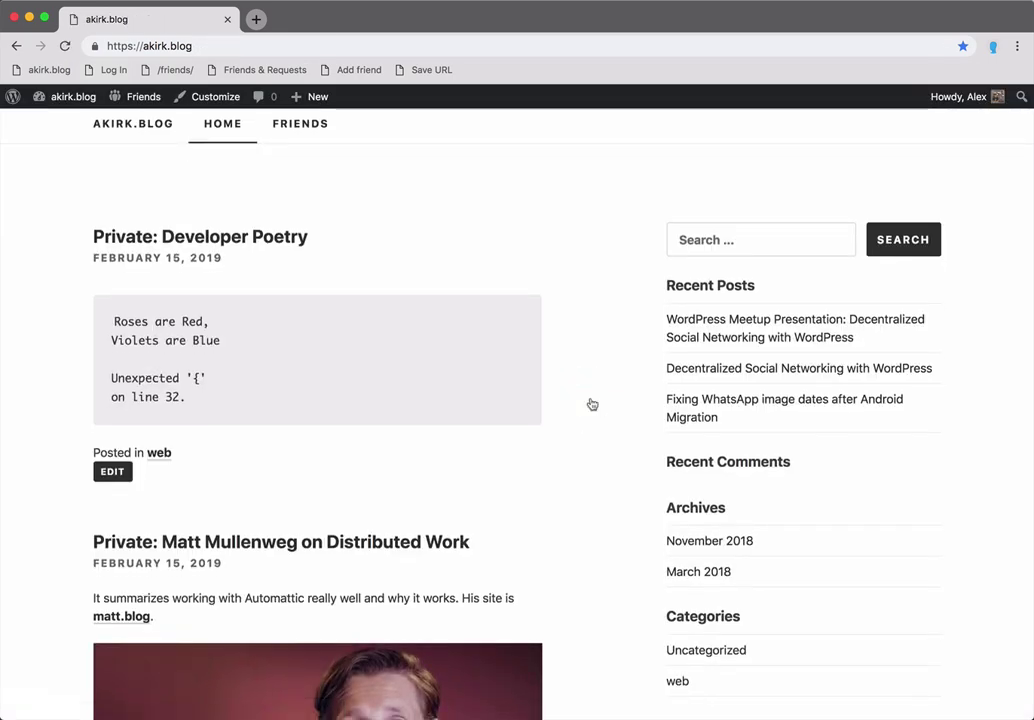
pyautogui.scroll(-10, 592, 404)
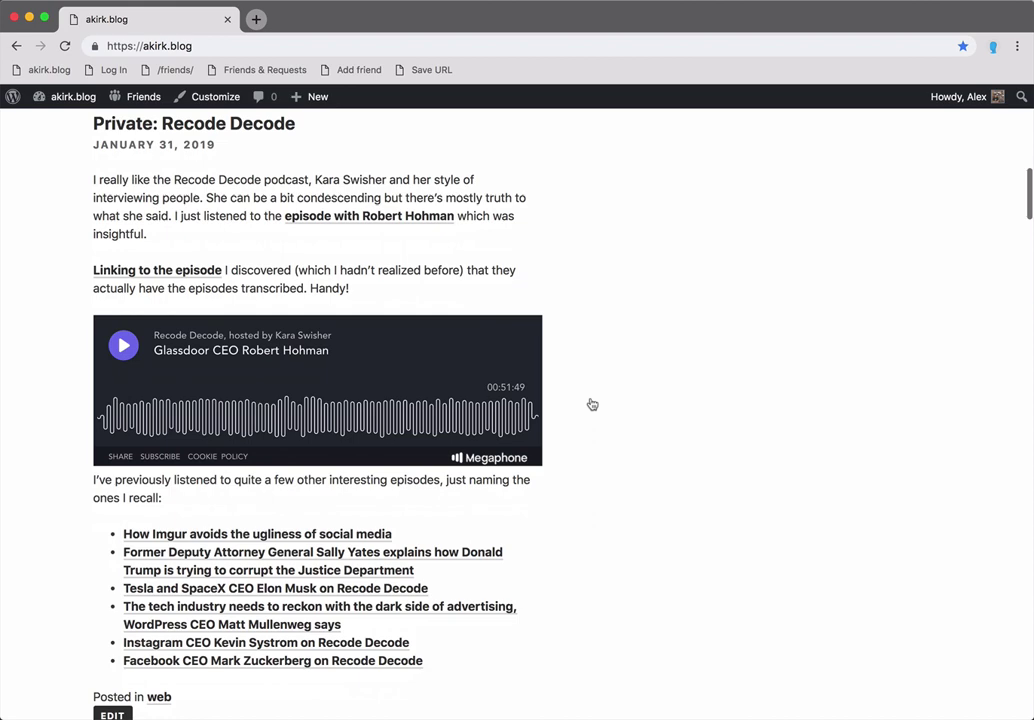
pyautogui.scroll(8, 592, 404)
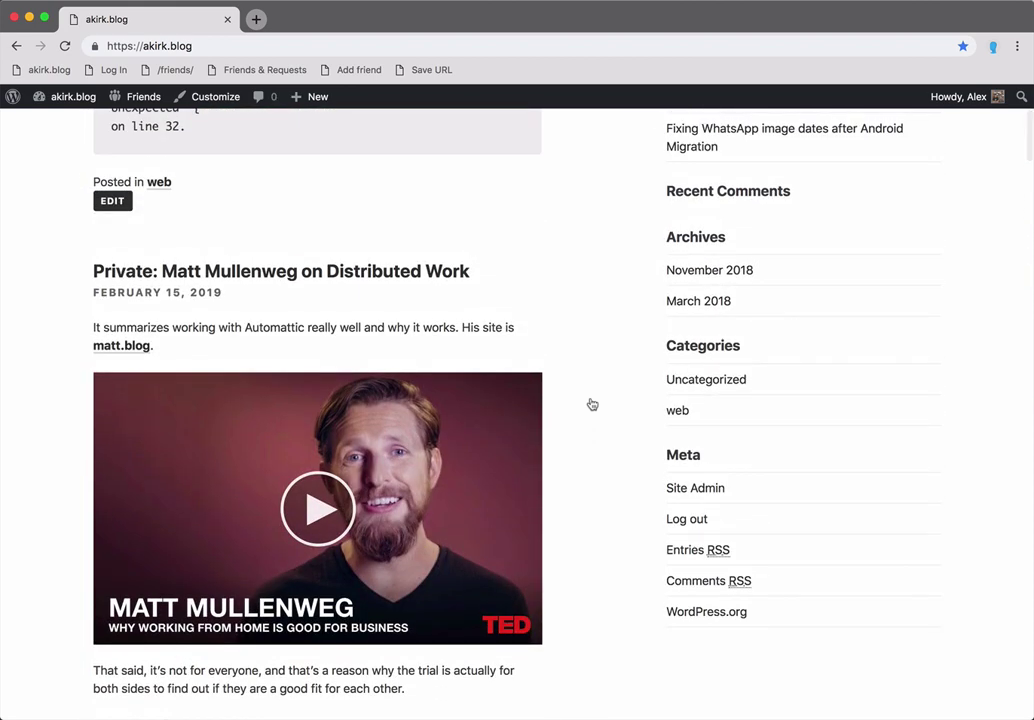
# Step: Visit matt.blog and send it a friend request from akirk.blog
pyautogui.click(139, 352)
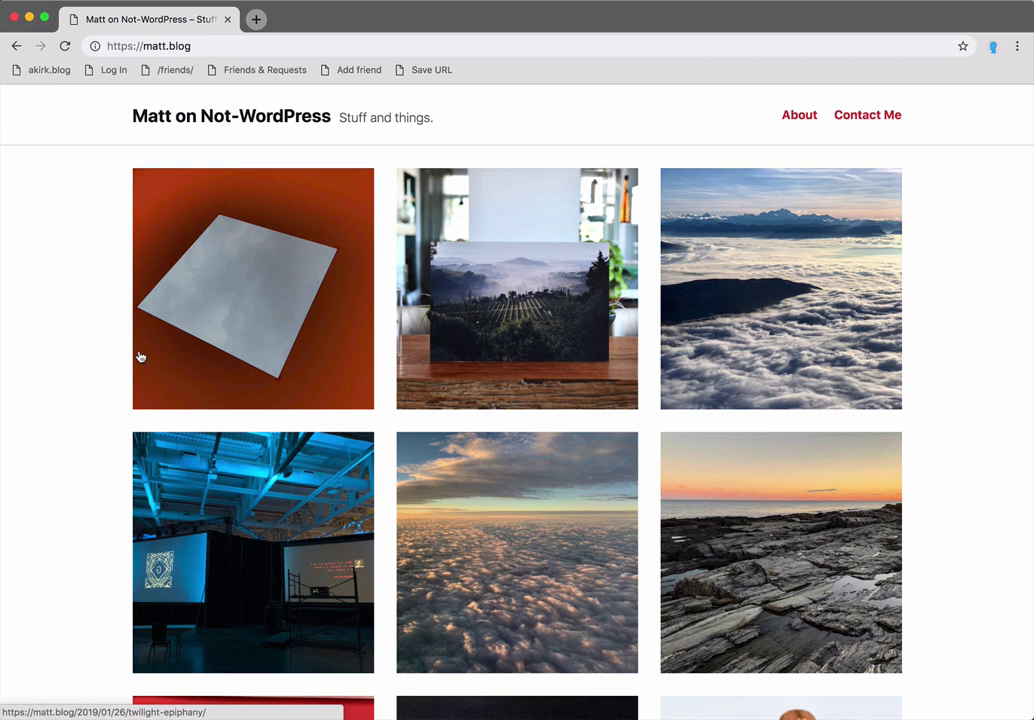
pyautogui.click(341, 76)
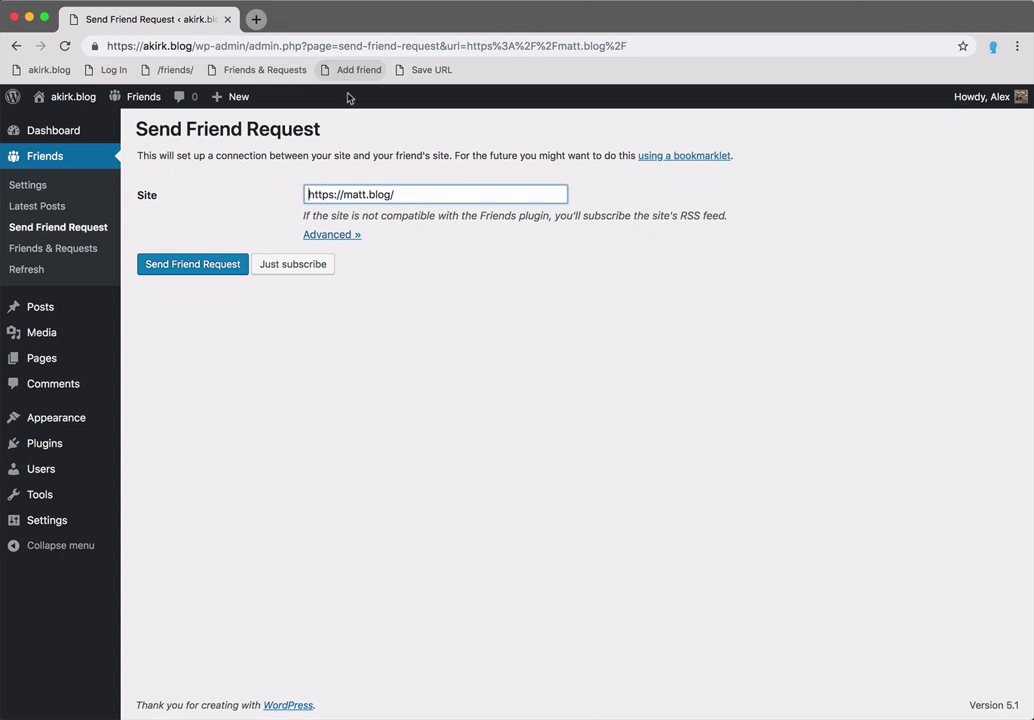
pyautogui.click(234, 270)
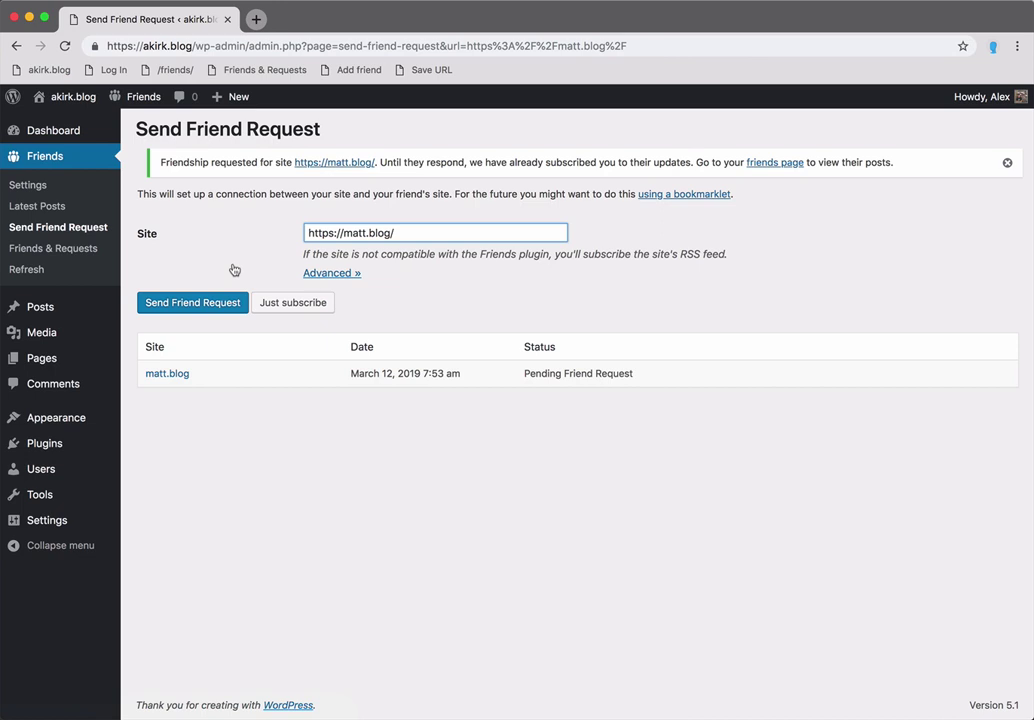
# Step: Open Friends > Your Friends & Requests to see matt.blog as a pending request
pyautogui.click(765, 163)
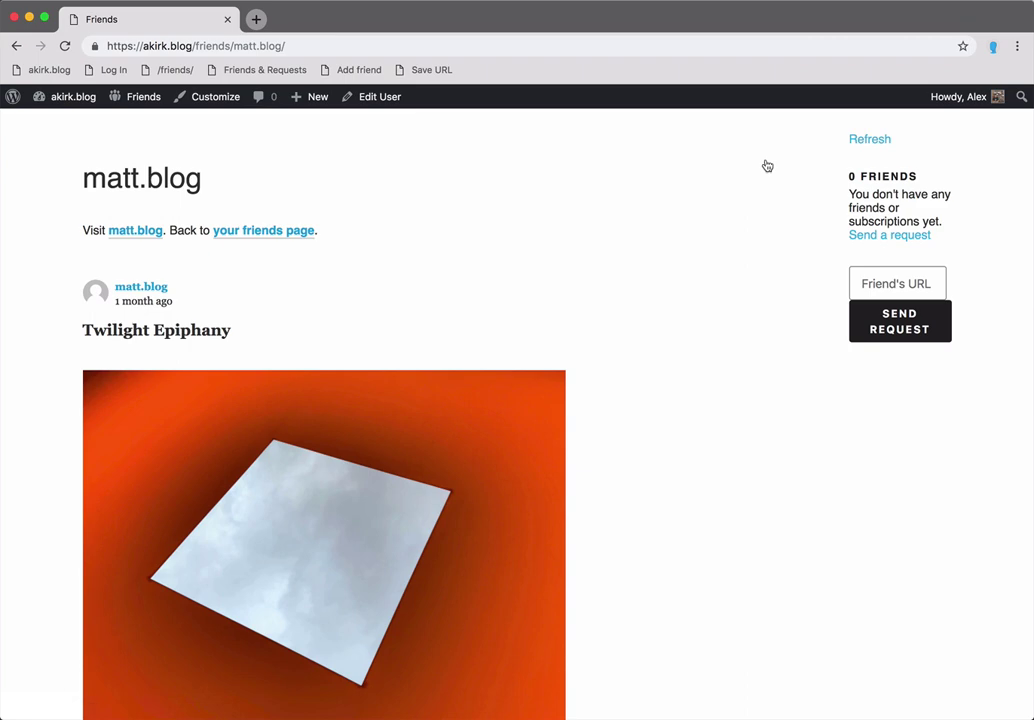
pyautogui.moveTo(138, 108)
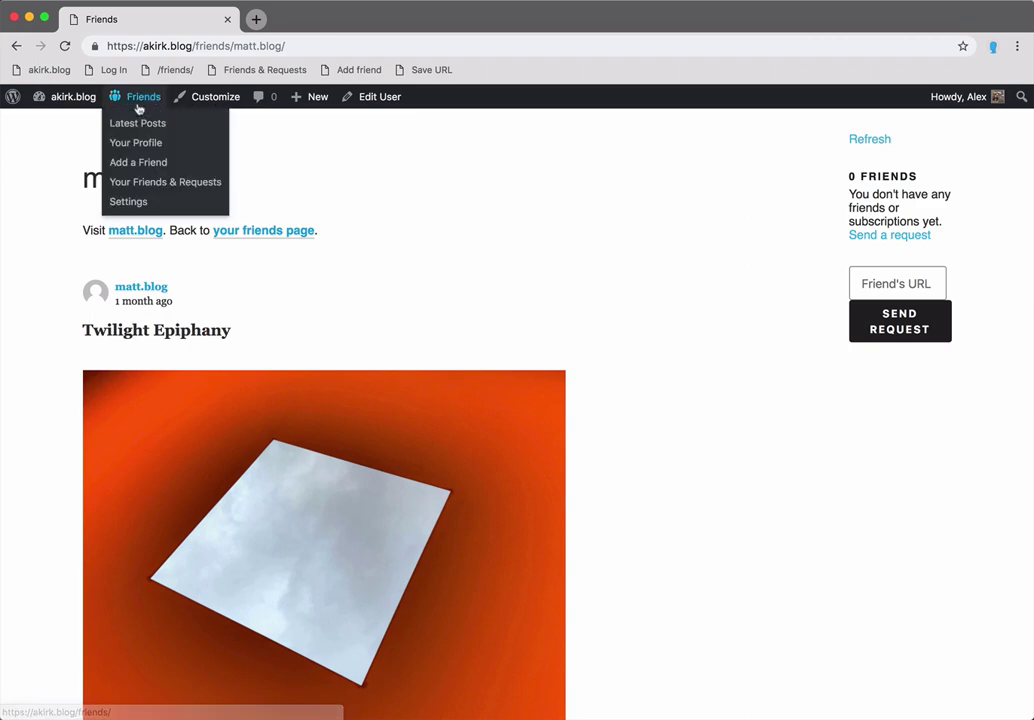
pyautogui.click(147, 181)
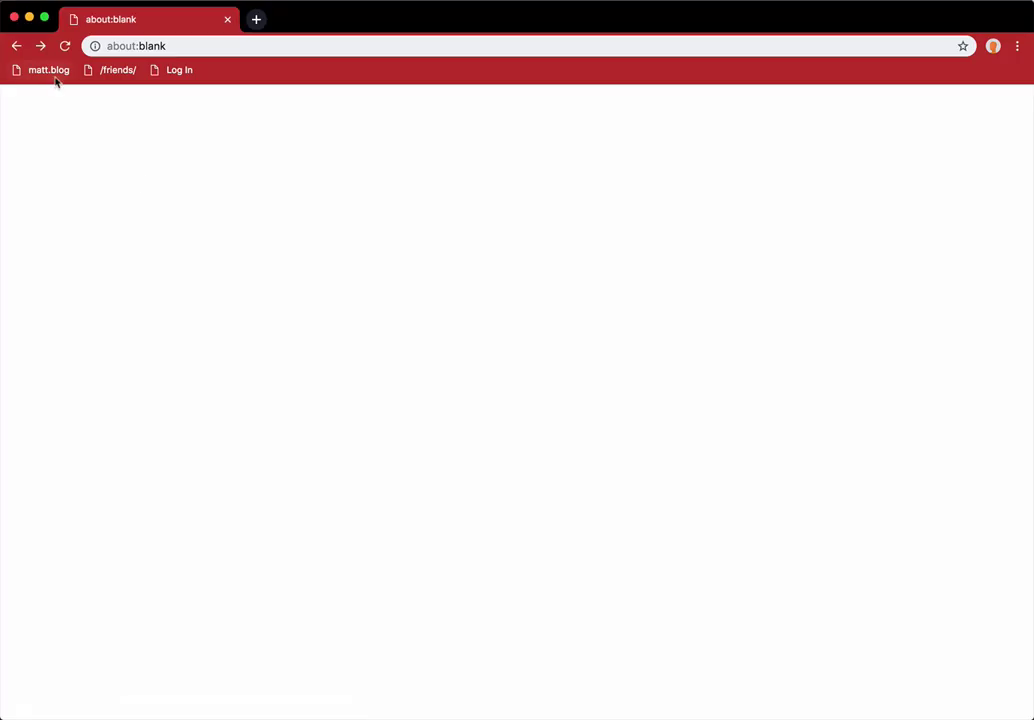
# Step: On matt.blog, review akirk.blog's friend request, check its site, and accept it
pyautogui.click(50, 70)
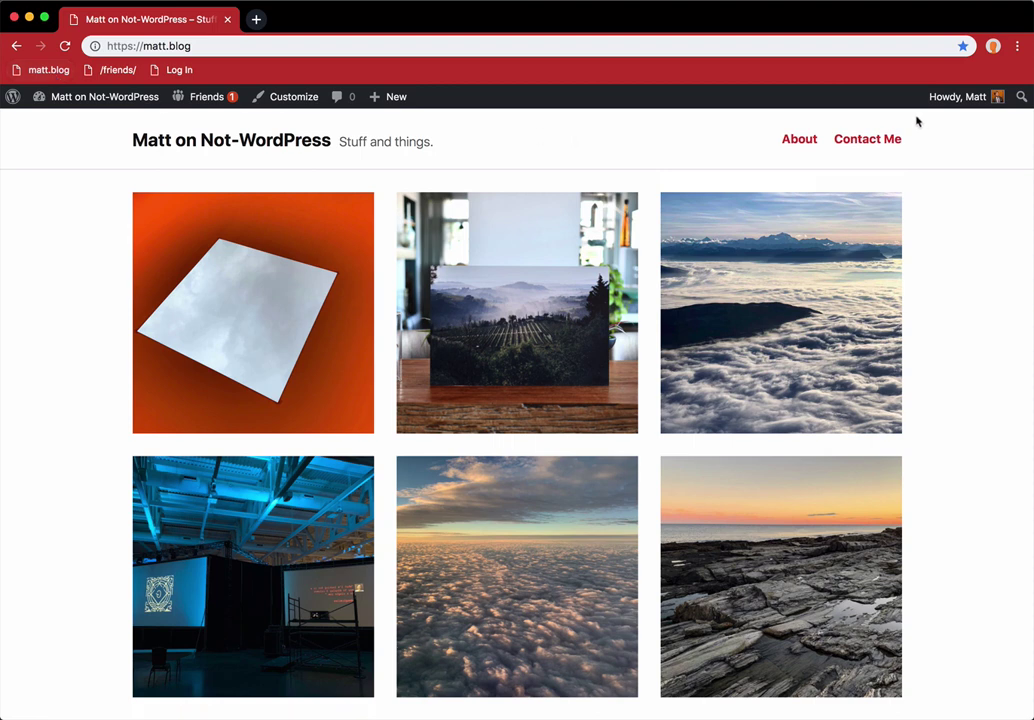
pyautogui.moveTo(946, 101)
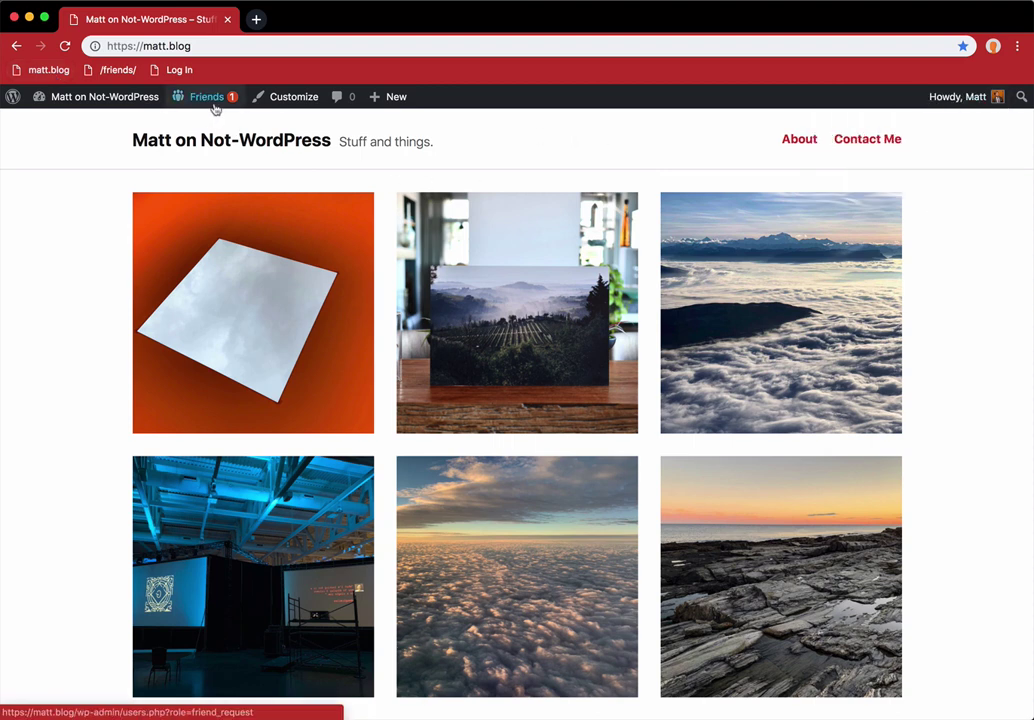
pyautogui.moveTo(214, 108)
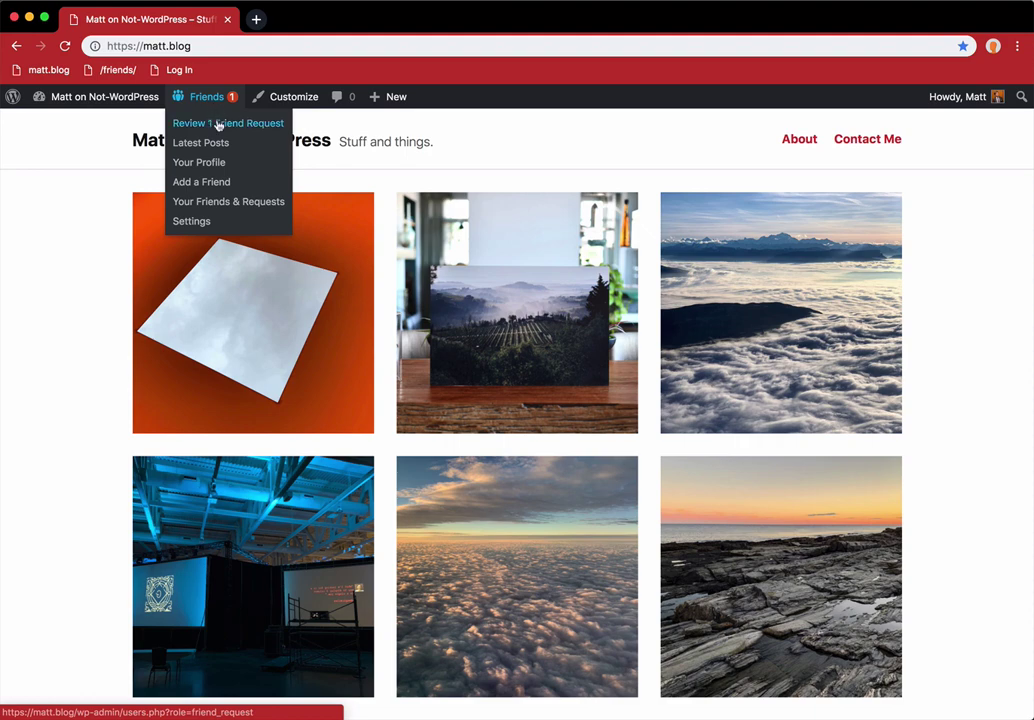
pyautogui.click(215, 122)
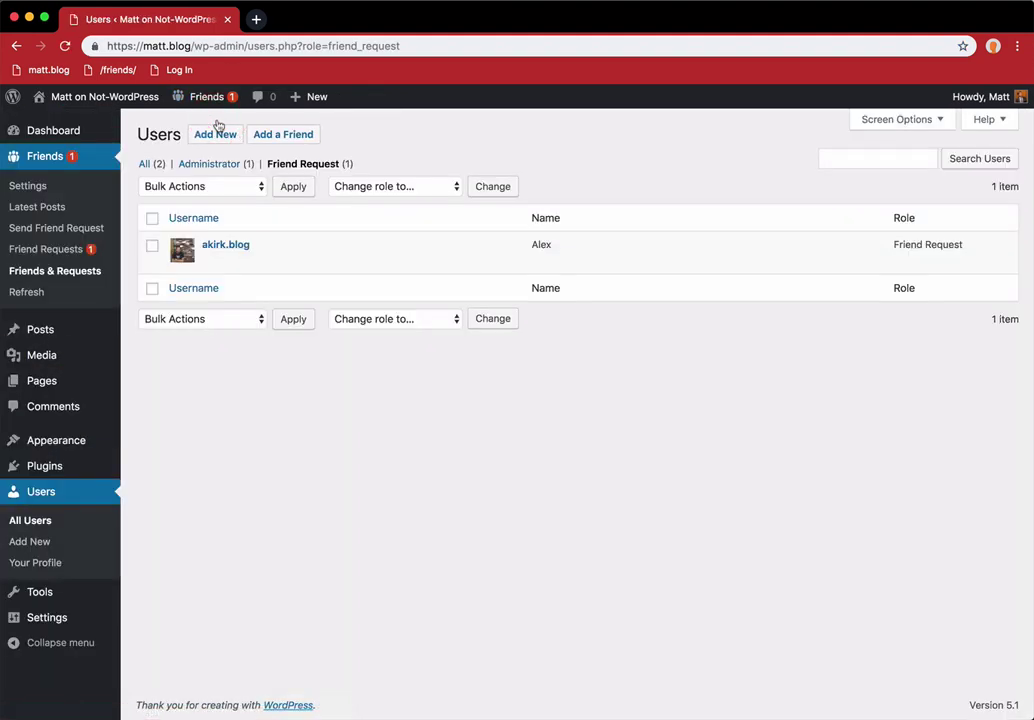
pyautogui.moveTo(303, 240)
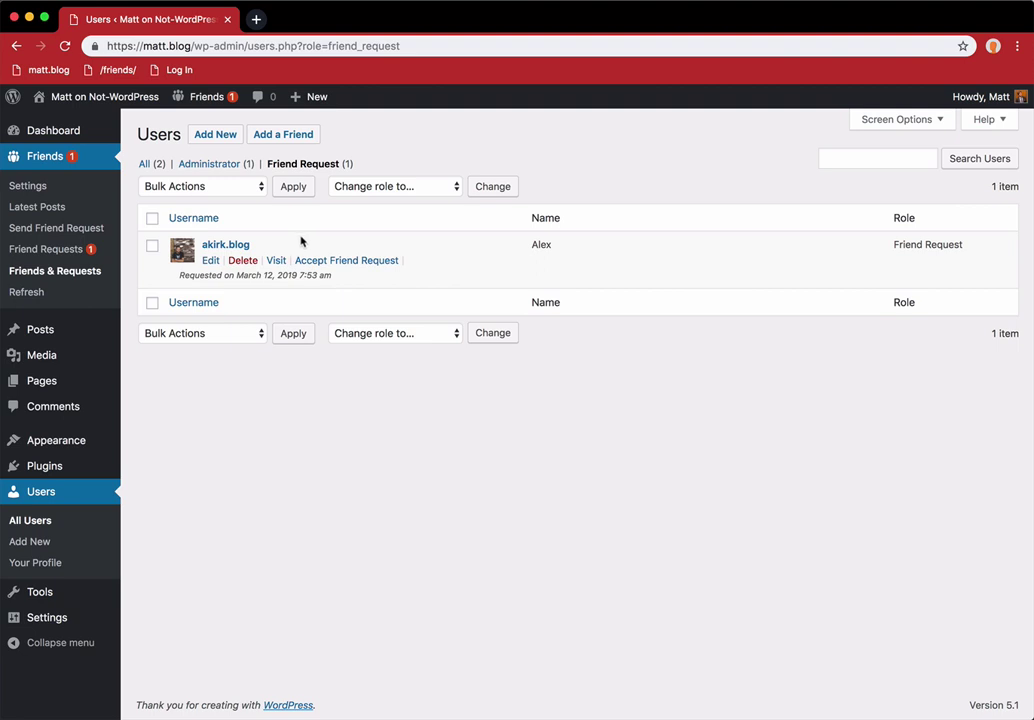
pyautogui.click(281, 261)
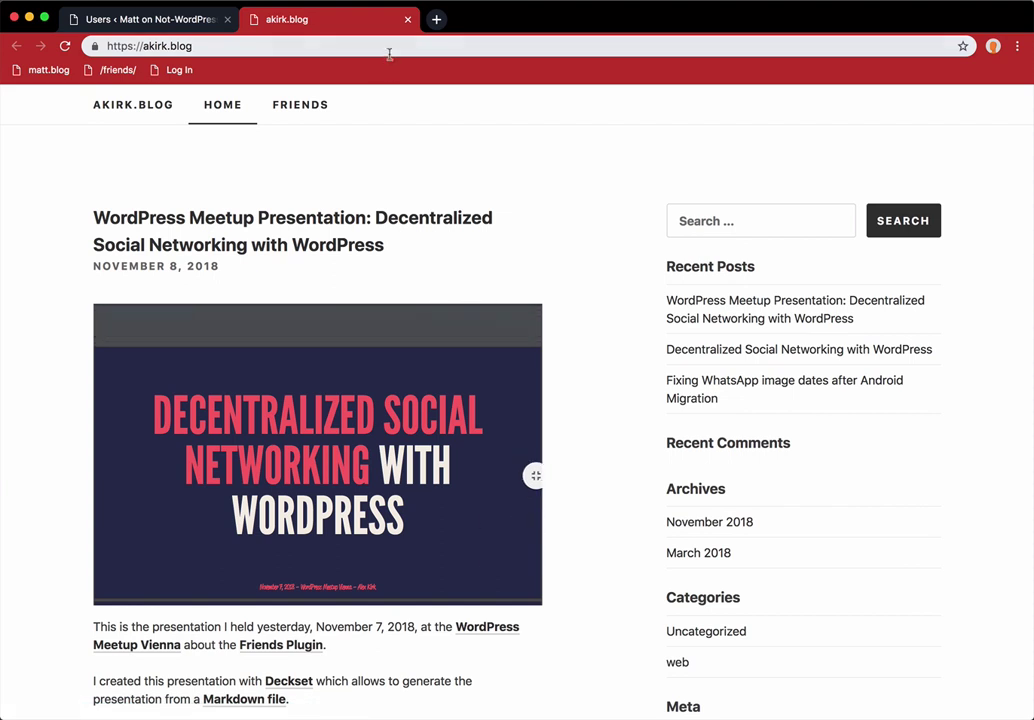
pyautogui.click(407, 19)
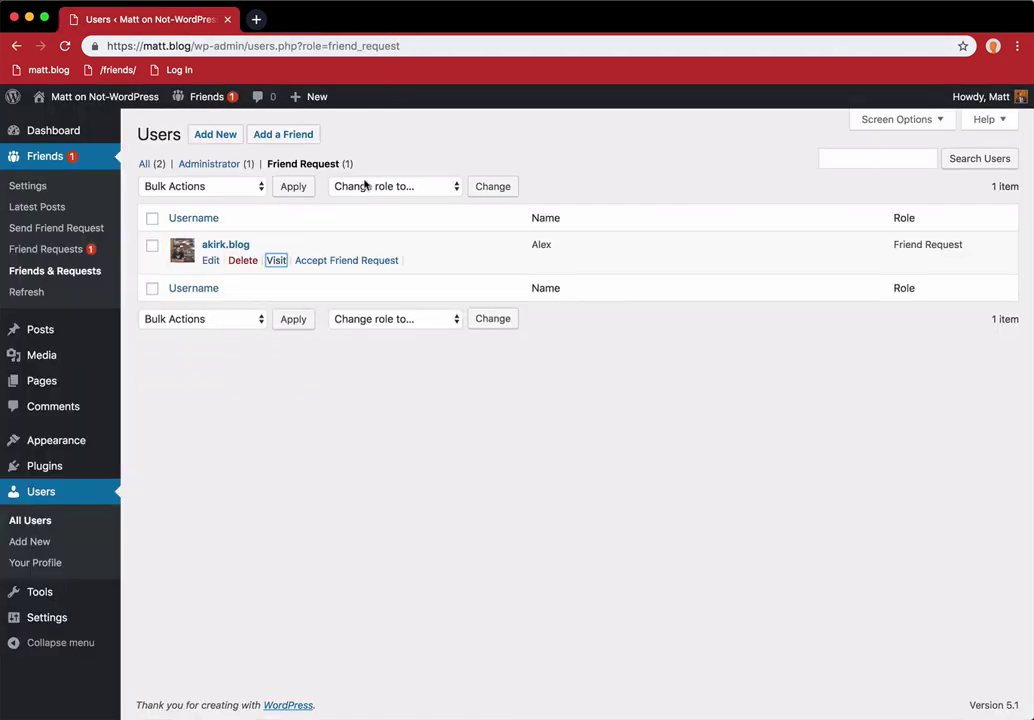
pyautogui.click(355, 262)
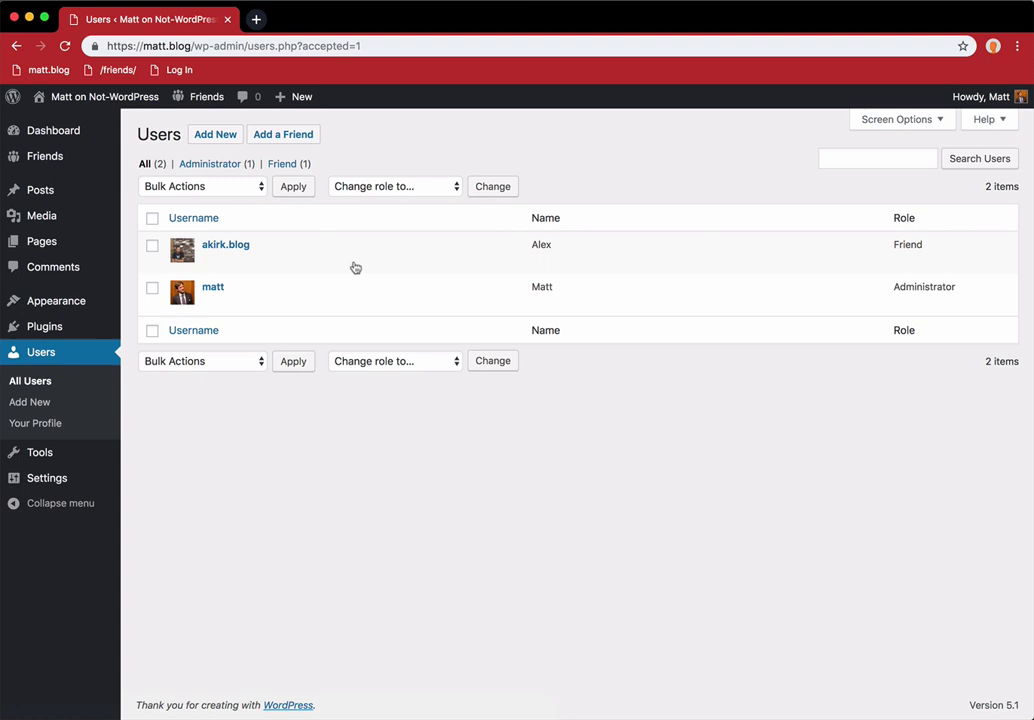
# Step: From matt.blog's Friends page, comment 'I have said it before: code is poetry!' on akirk.blog's Developer Poetry
pyautogui.click(212, 98)
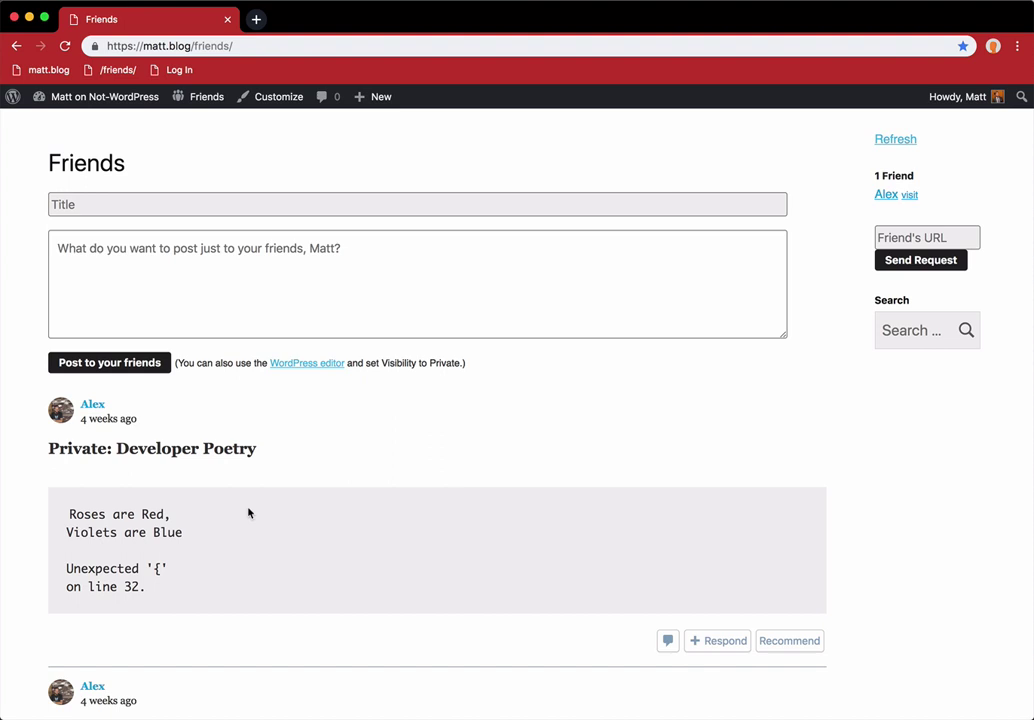
pyautogui.click(216, 456)
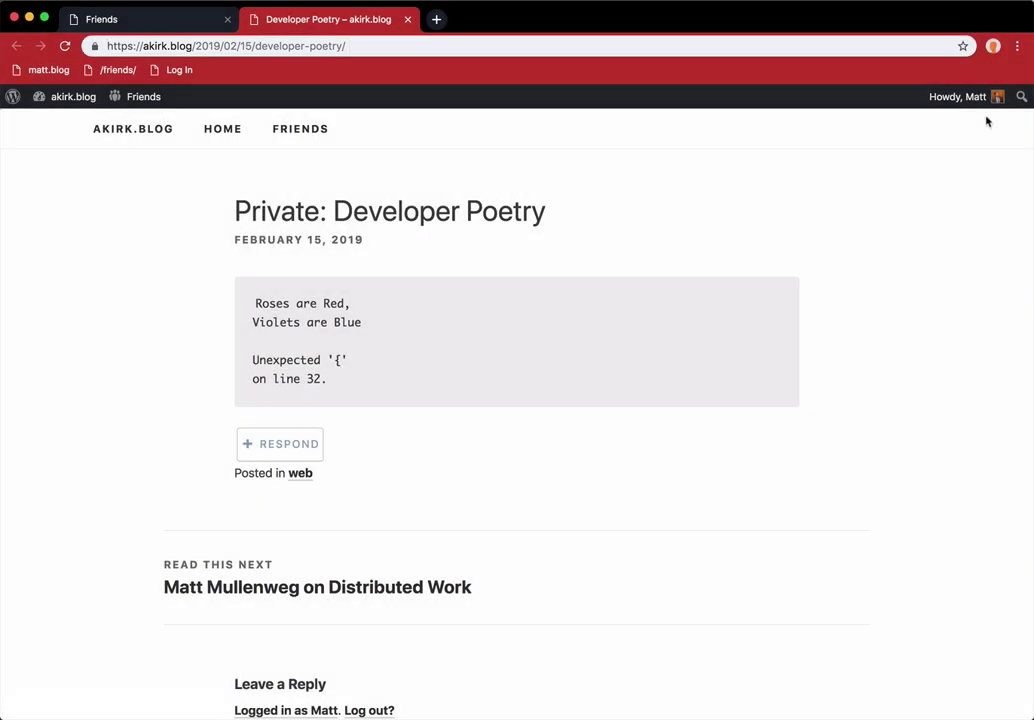
pyautogui.moveTo(978, 110)
pyautogui.scroll(-5, 911, 331)
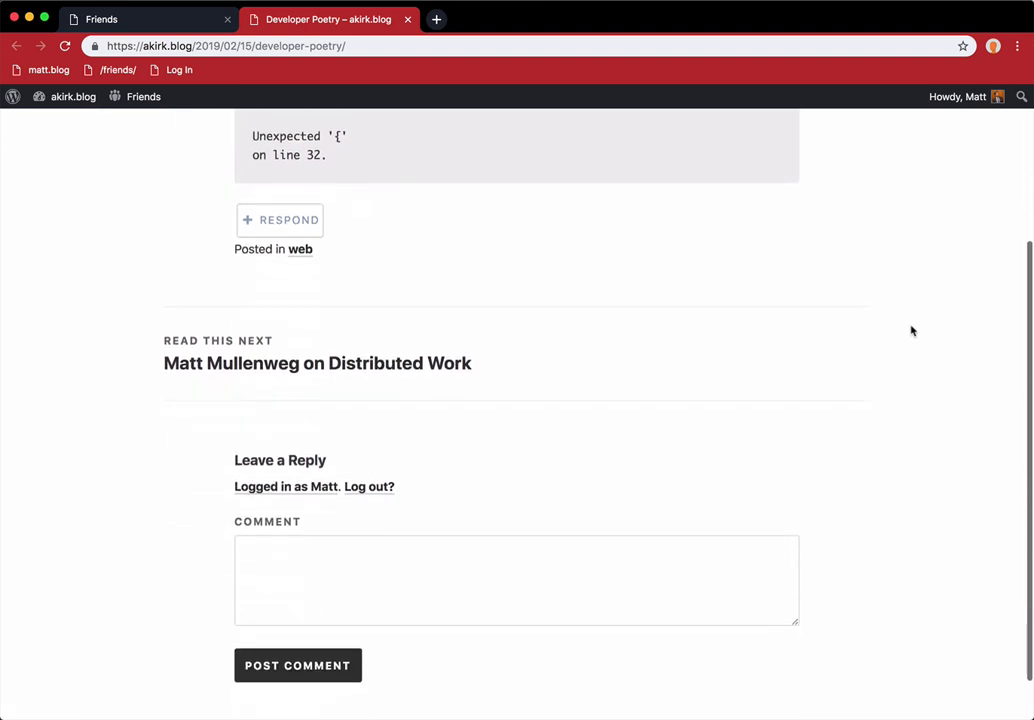
pyautogui.click(461, 577)
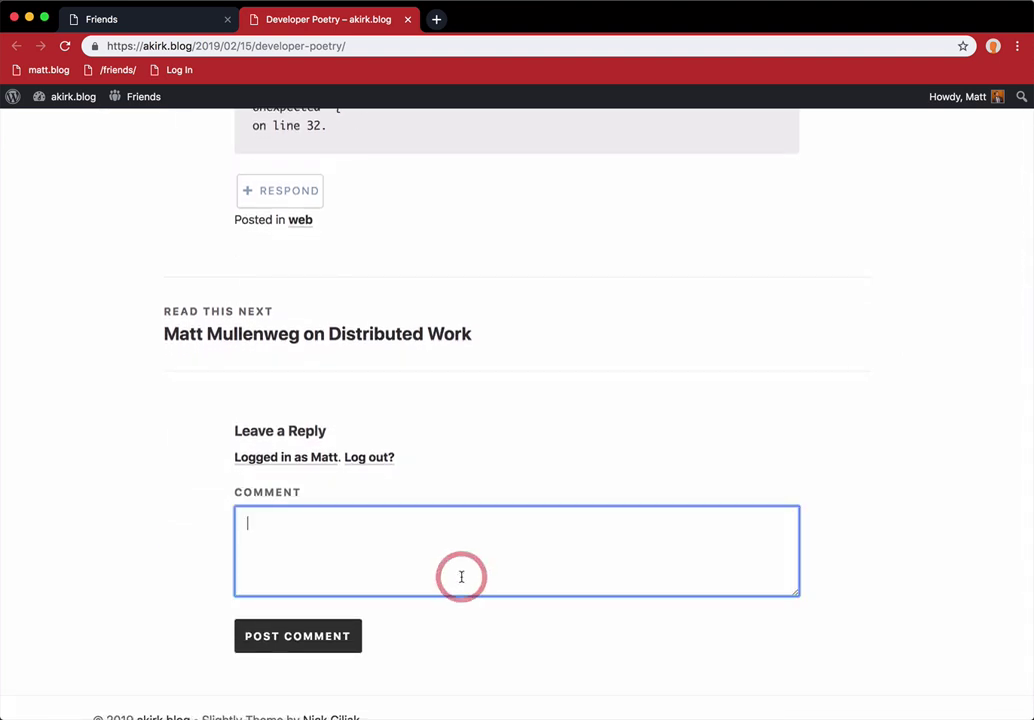
pyautogui.write('I have said it before')
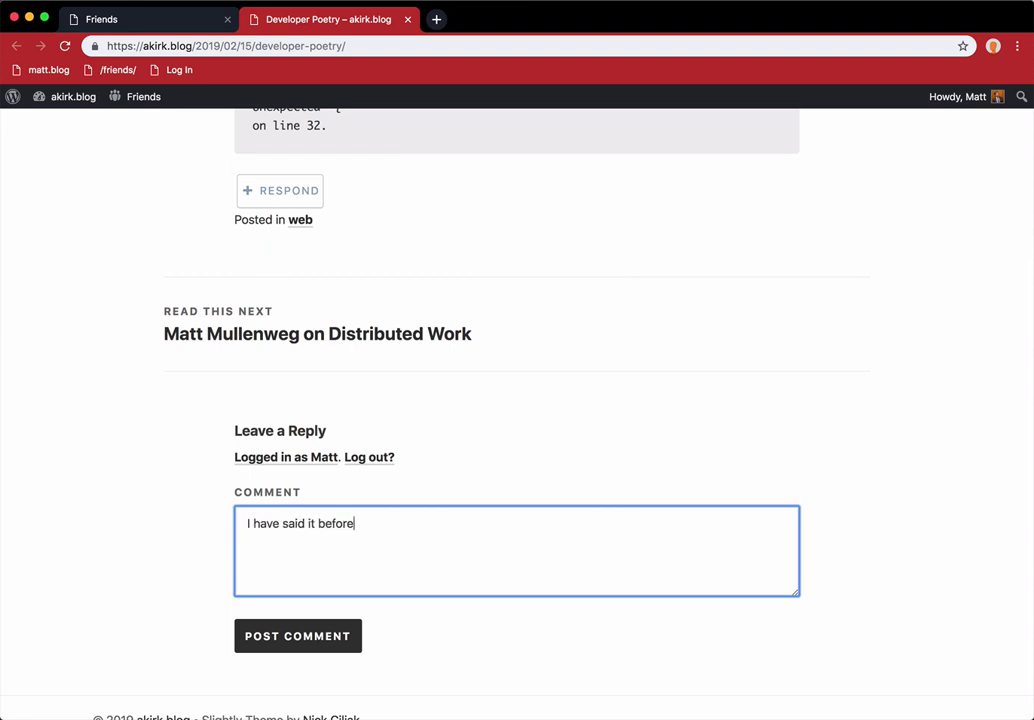
pyautogui.write(': code is poetry!')
pyautogui.click(328, 646)
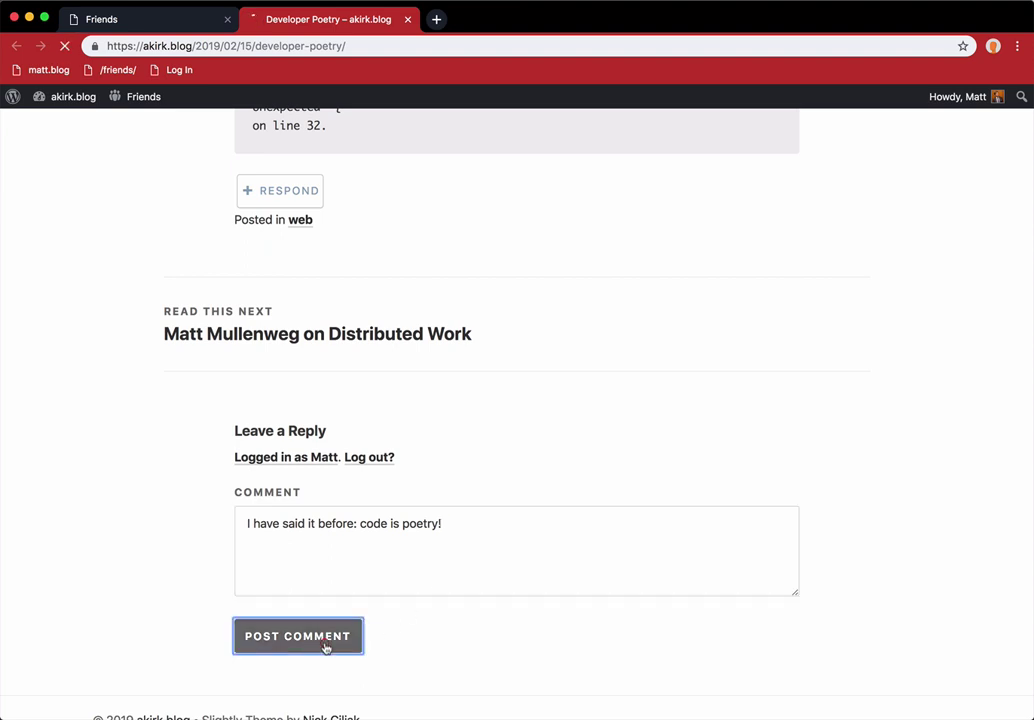
pyautogui.scroll(10, 325, 629)
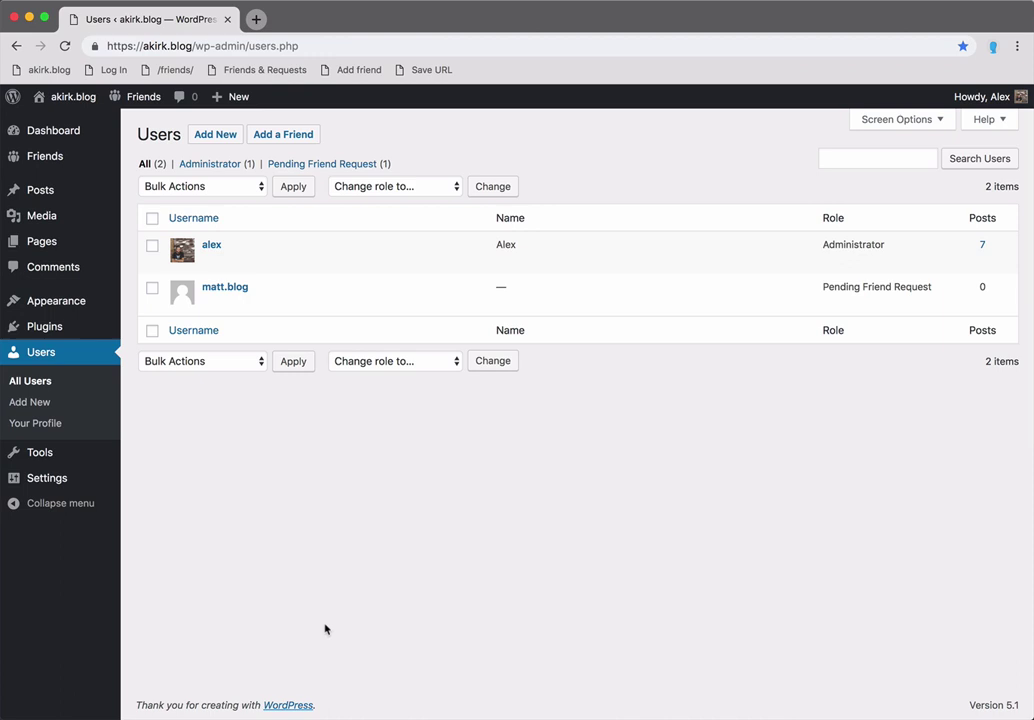
# Step: Reload Users to confirm matt.blog is now a Friend, then view the site's Comments
pyautogui.click(55, 353)
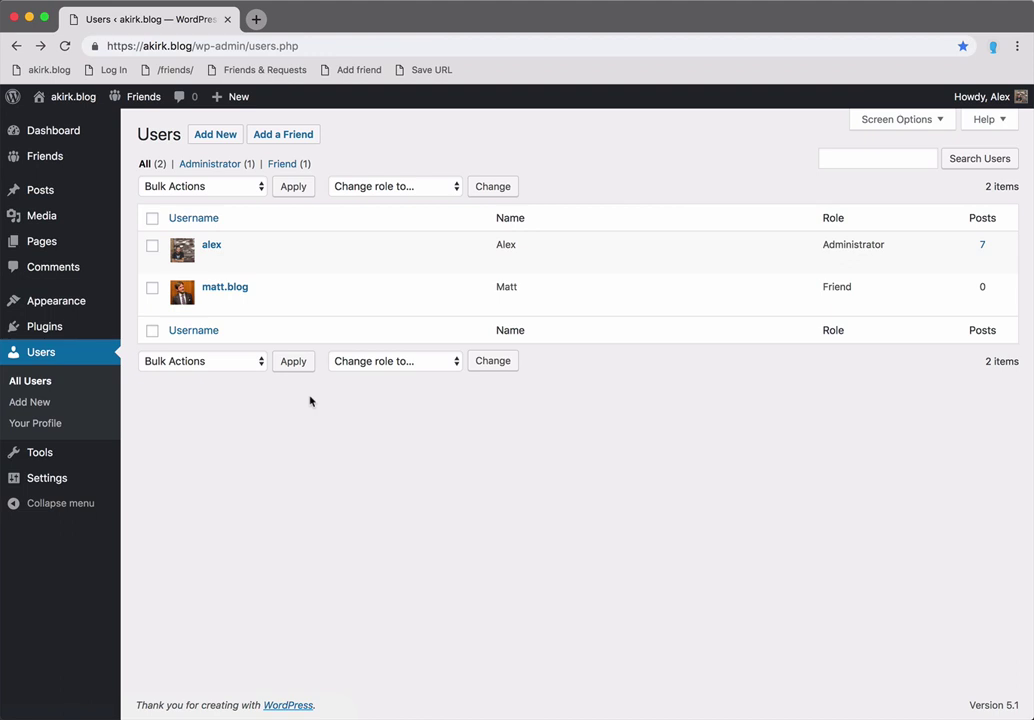
pyautogui.click(60, 266)
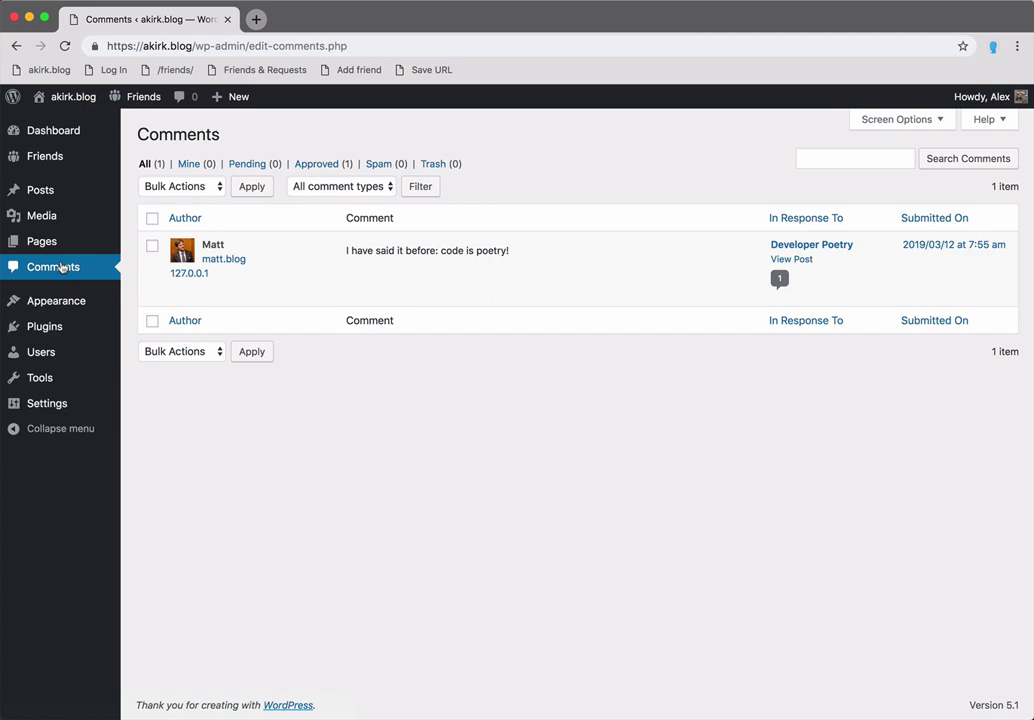
# Step: Scroll through friends' latest posts on the Friends page down to Matt's New Om Print
pyautogui.click(136, 97)
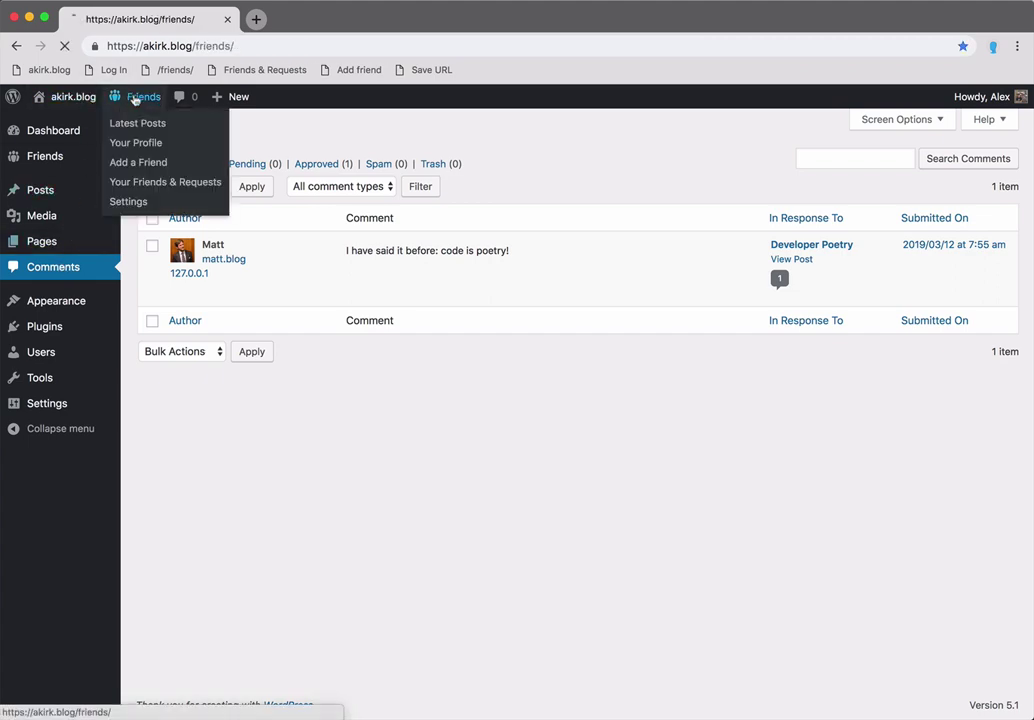
pyautogui.scroll(-6, 217, 178)
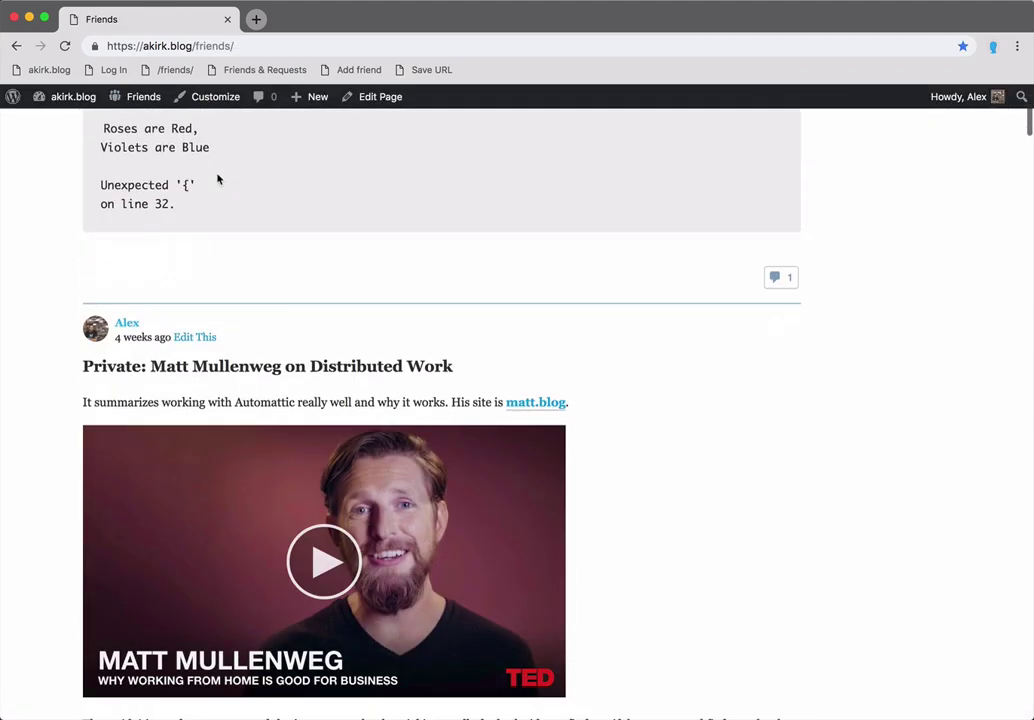
pyautogui.scroll(-15, 217, 178)
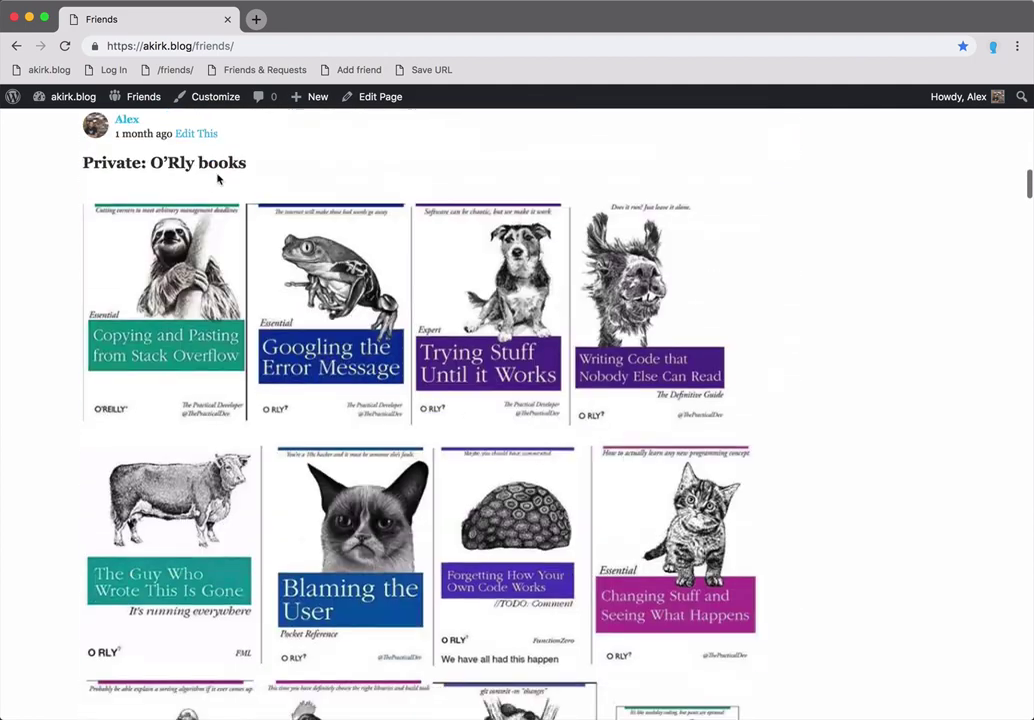
pyautogui.scroll(-10, 217, 178)
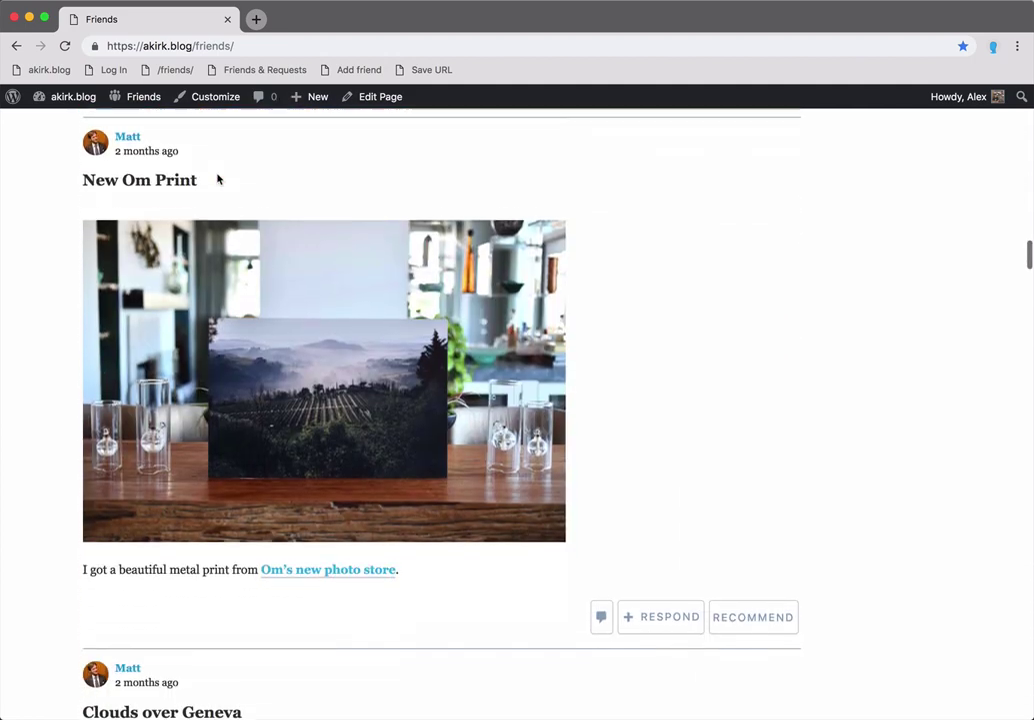
# Step: Subscribe to wptavern.com via Add a Friend and browse its posts on the Friends page
pyautogui.moveTo(144, 104)
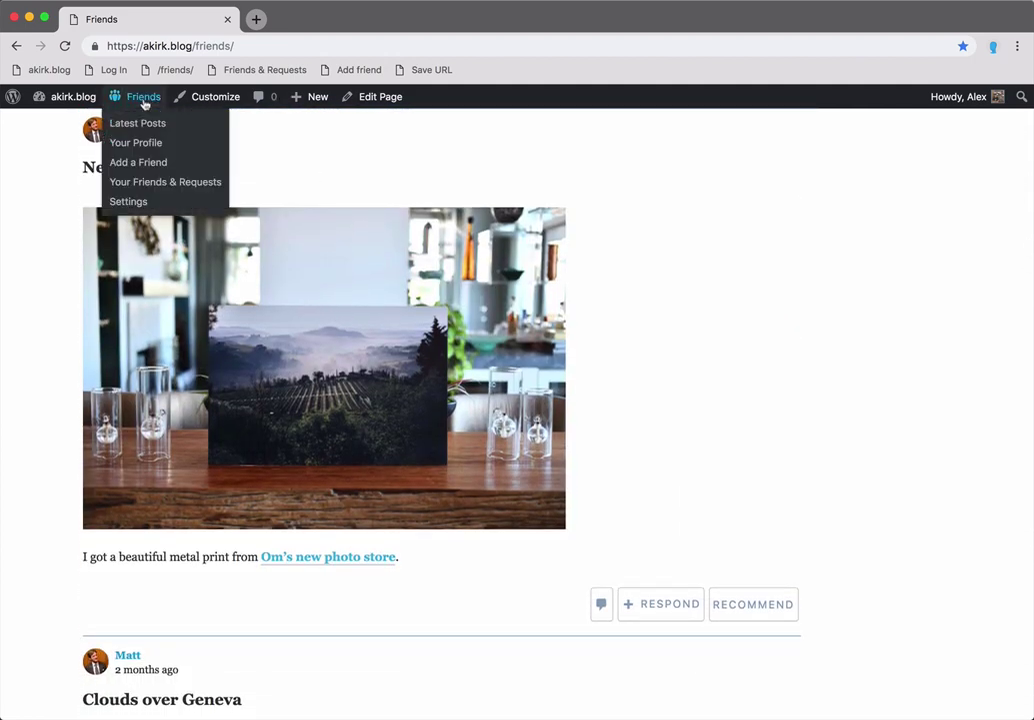
pyautogui.click(150, 163)
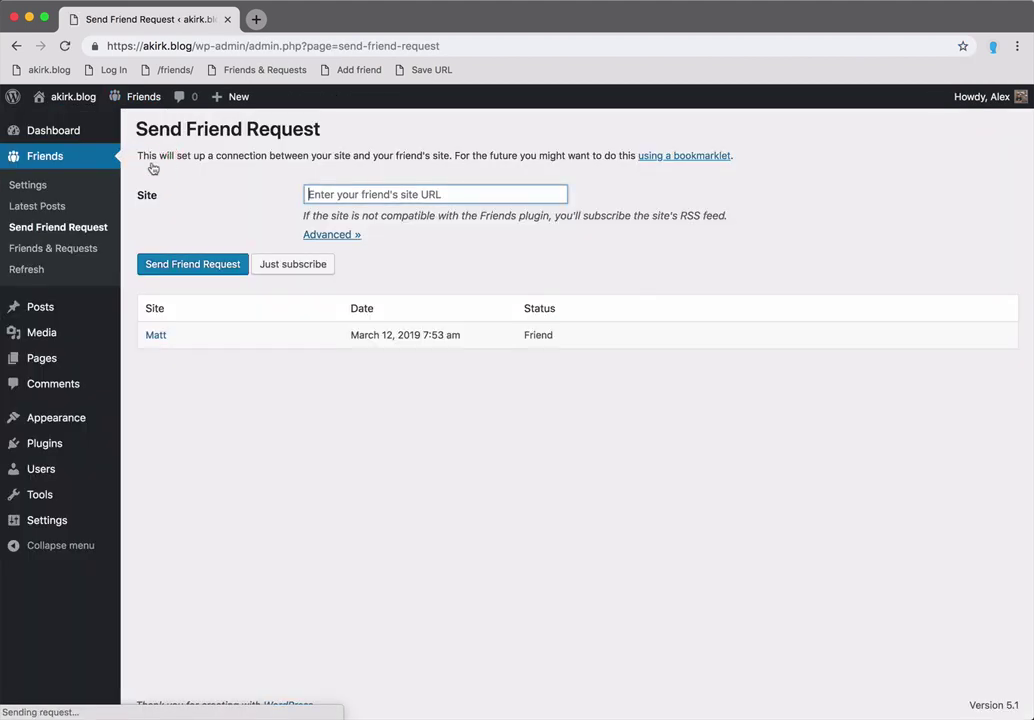
pyautogui.write('wpta')
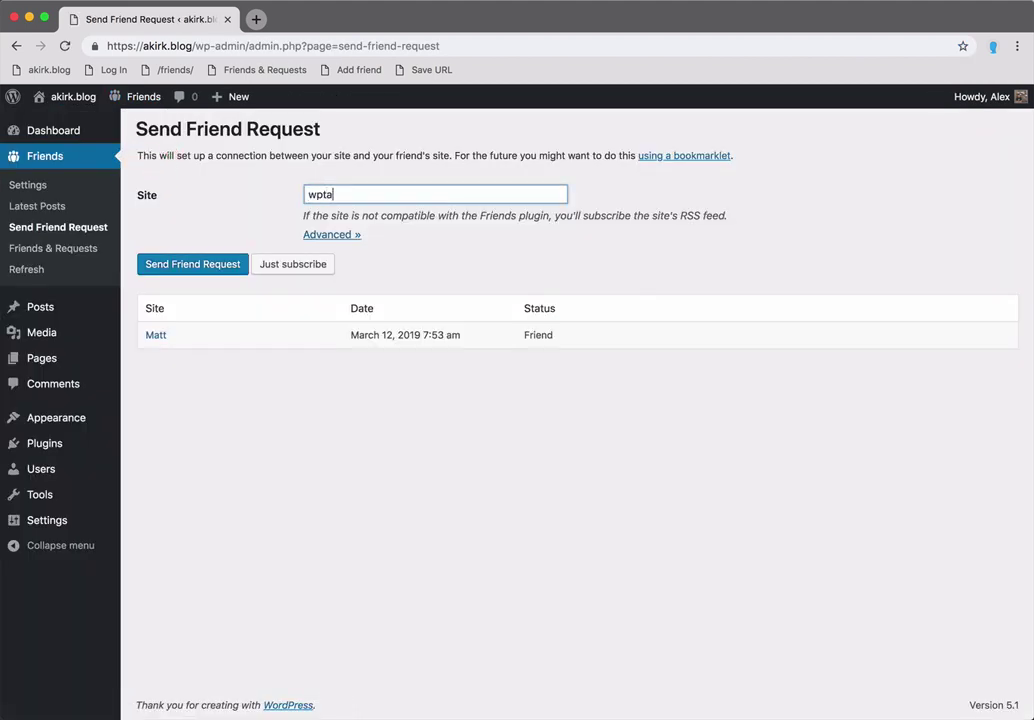
pyautogui.write('vern.com')
pyautogui.press('Return')
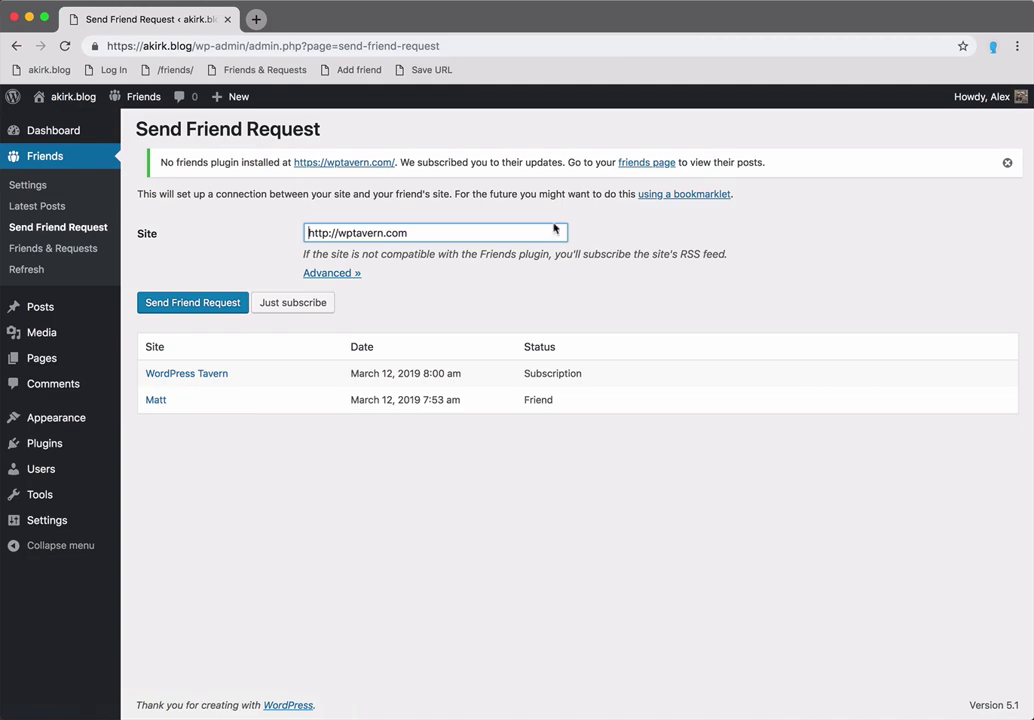
pyautogui.click(658, 164)
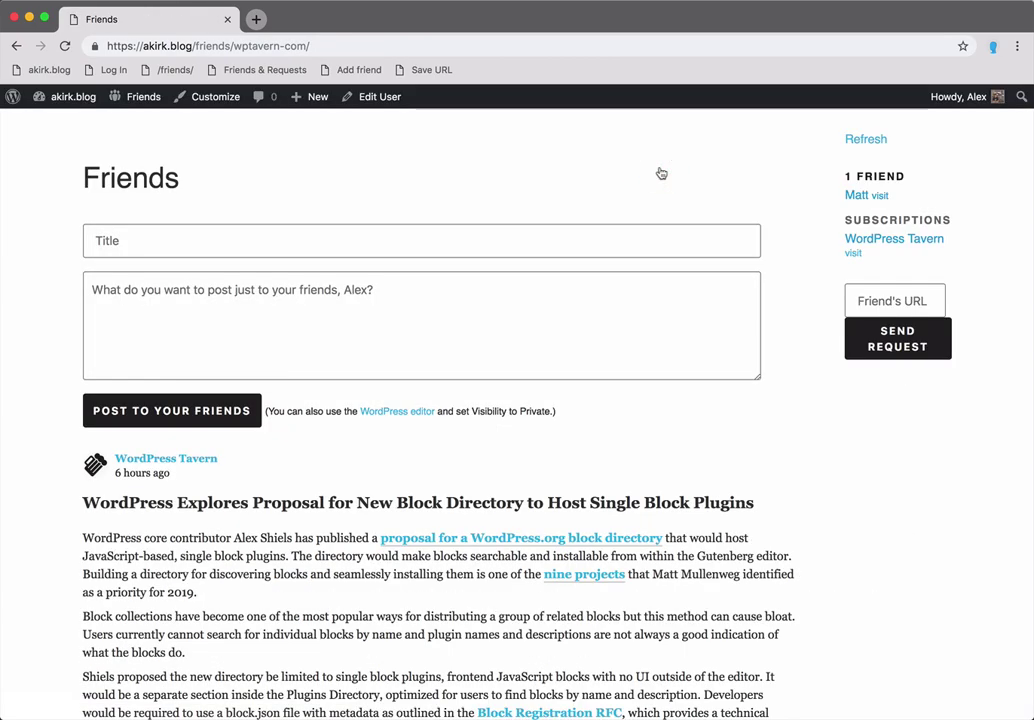
pyautogui.scroll(-10, 659, 173)
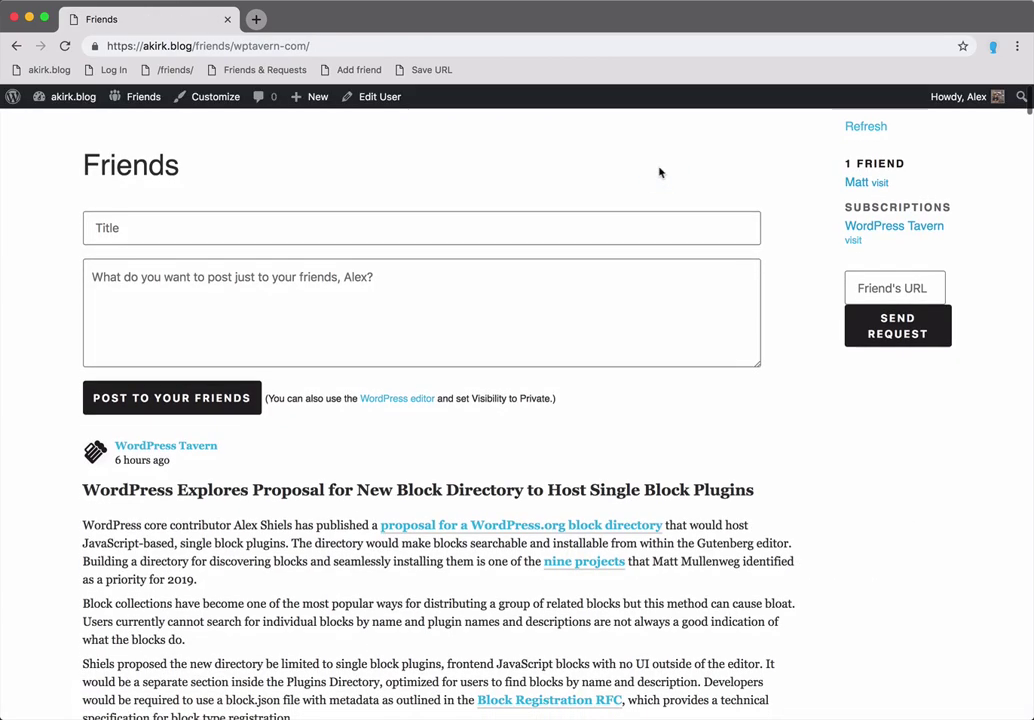
pyautogui.scroll(12, 659, 173)
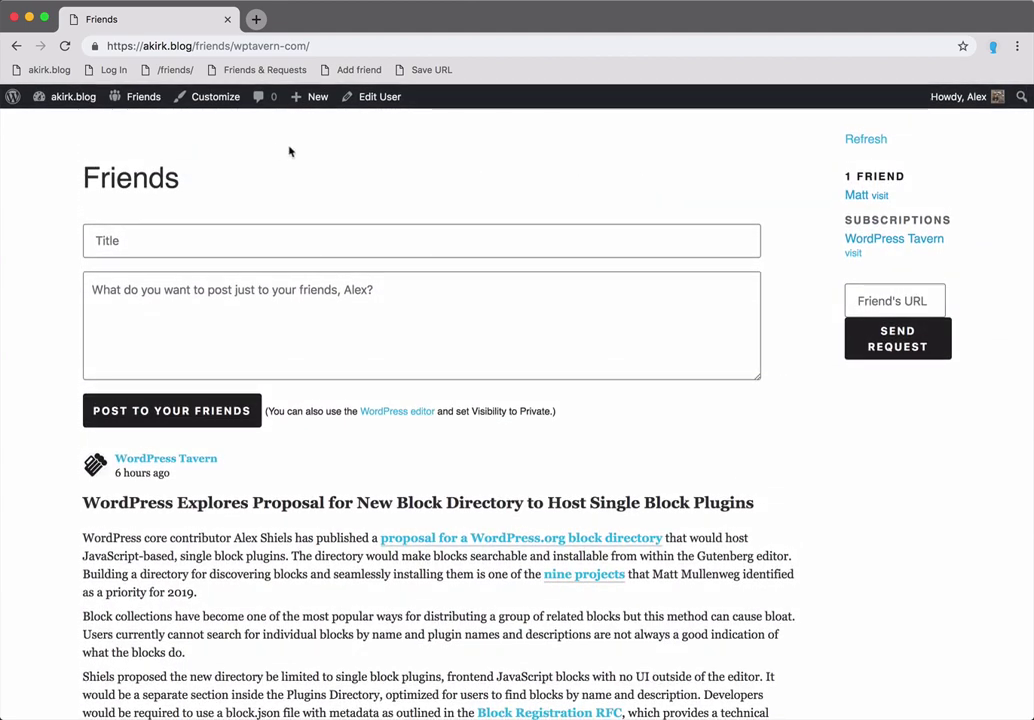
# Step: Open the feed rules for the WordPress Tavern subscription
pyautogui.moveTo(145, 96)
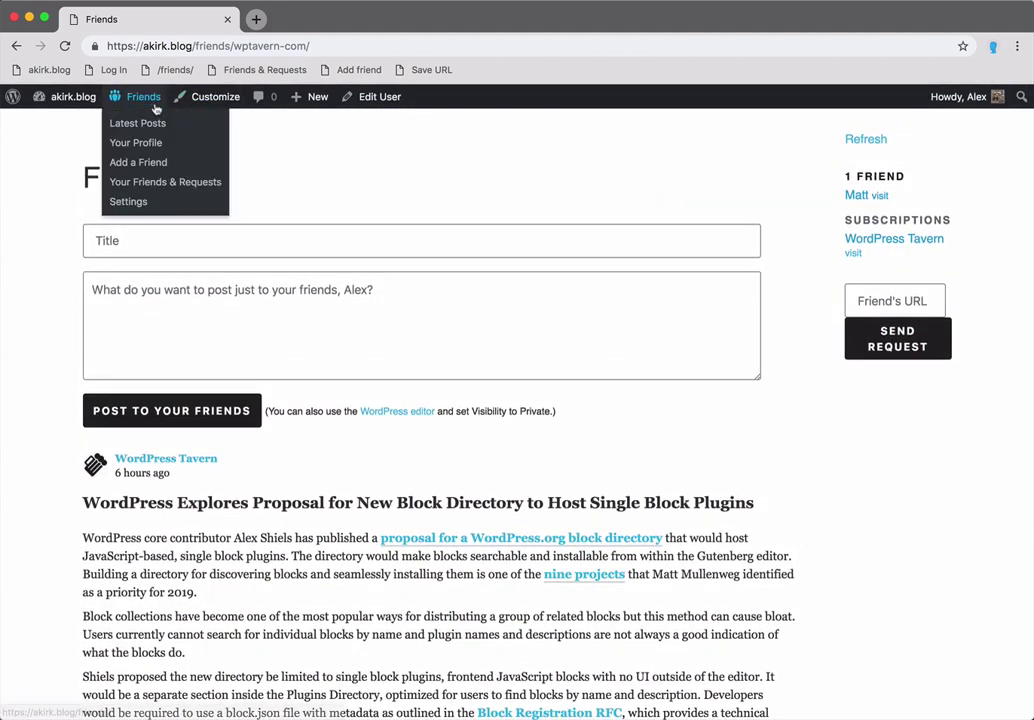
pyautogui.click(160, 182)
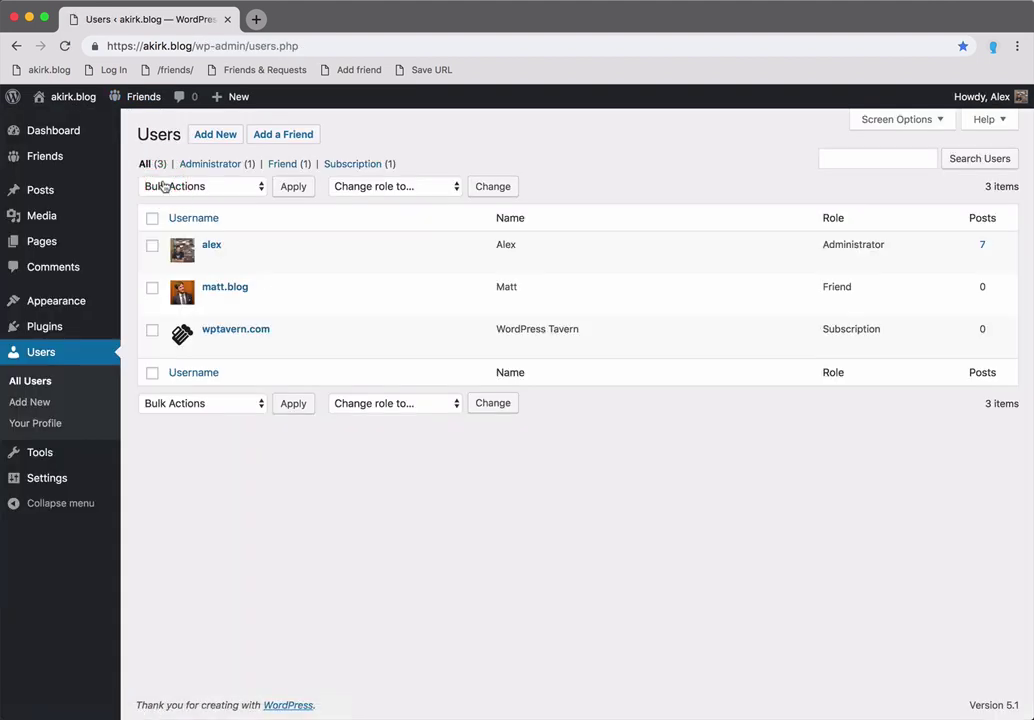
pyautogui.click(217, 330)
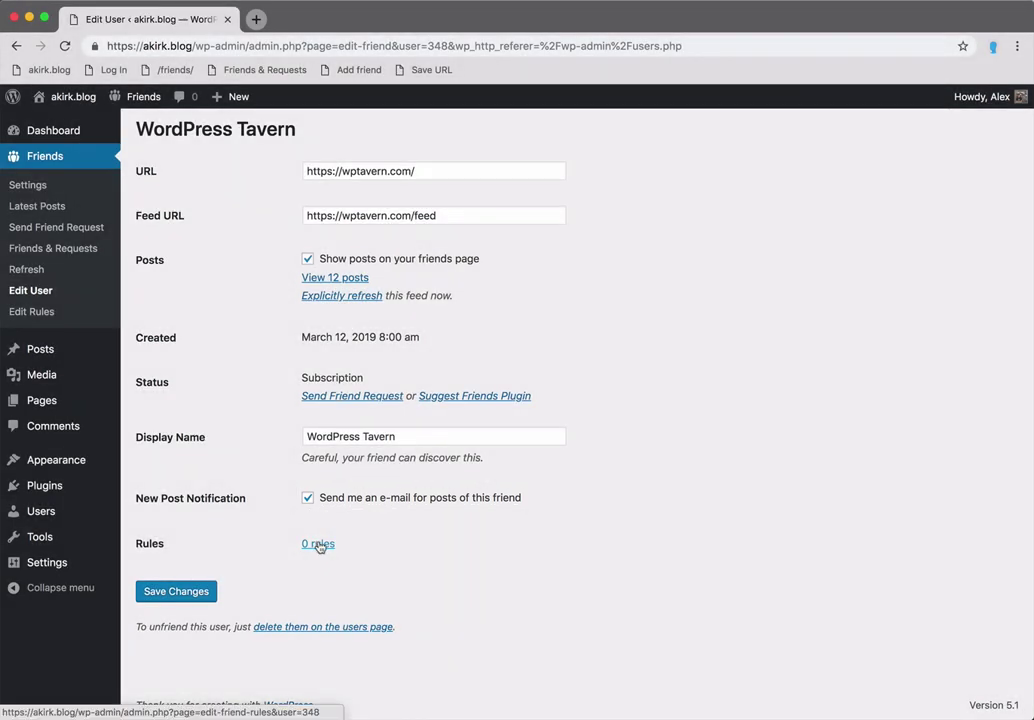
pyautogui.click(318, 544)
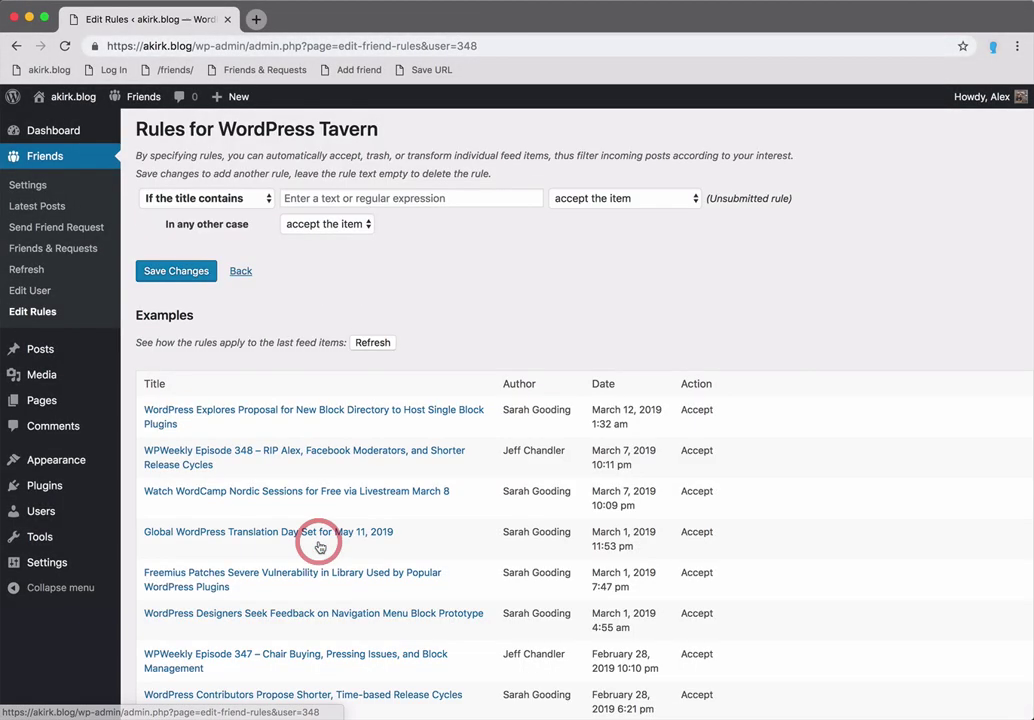
# Step: Add a rule trashing items whose title contains 'WPWeekly', preview it, and save
pyautogui.click(393, 199)
pyautogui.write('WP')
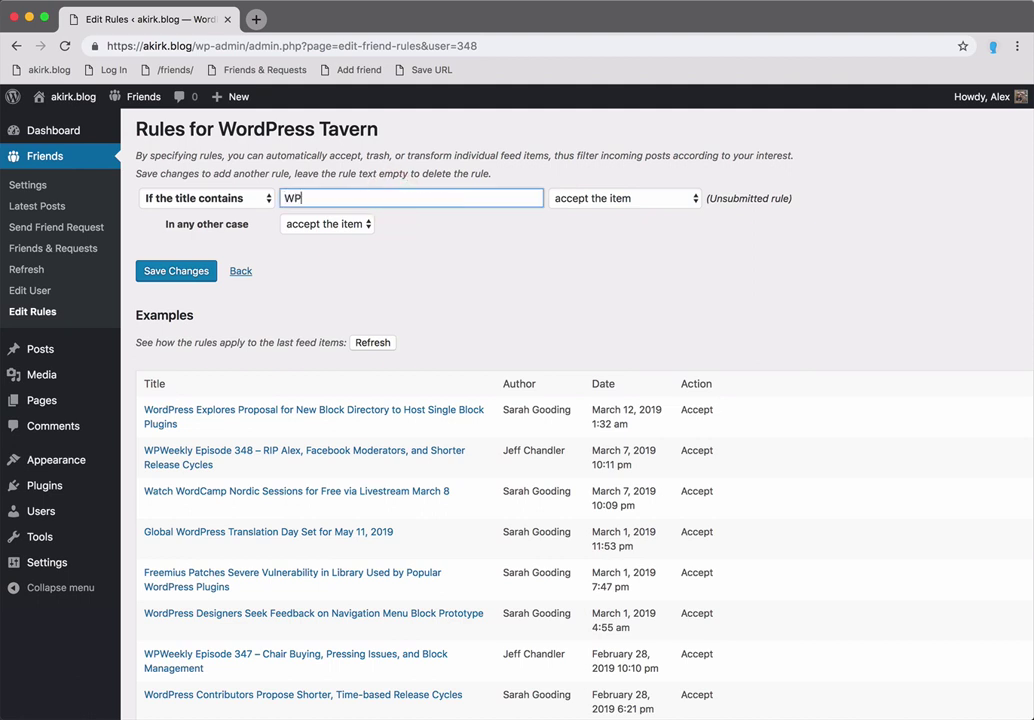
pyautogui.write('Weekly')
pyautogui.click(688, 198)
pyautogui.click(674, 212)
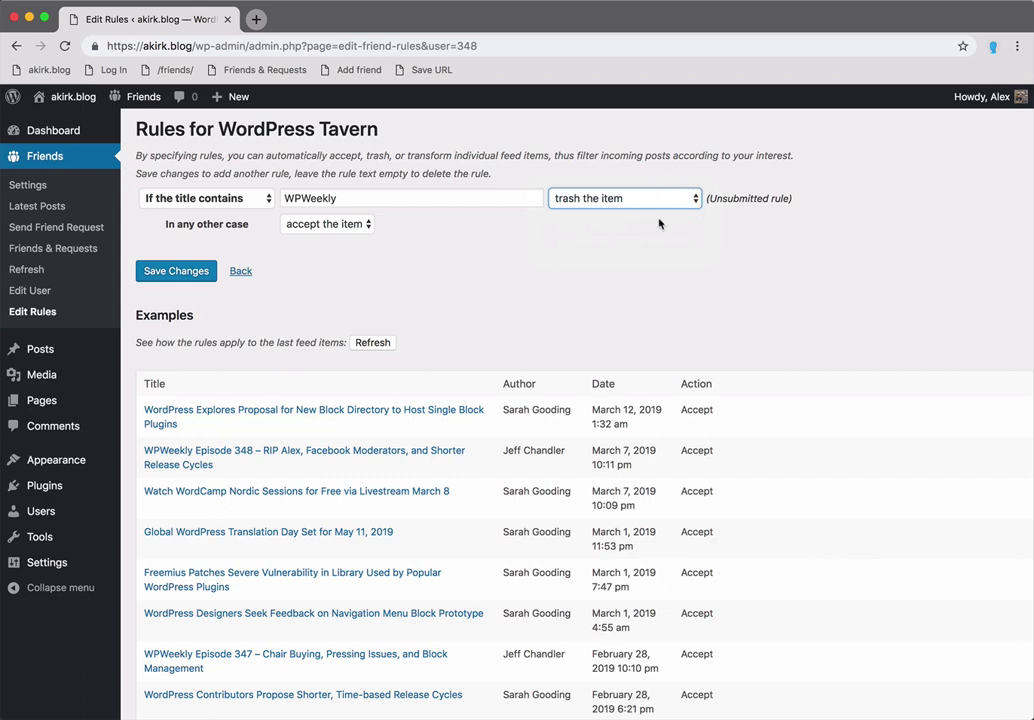
pyautogui.click(386, 345)
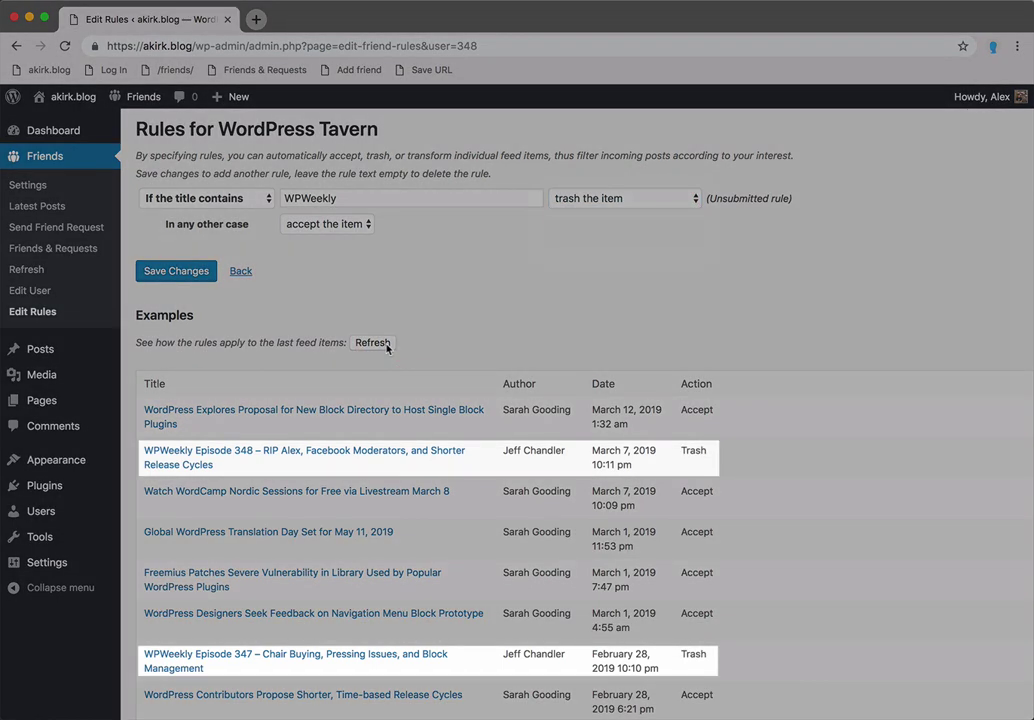
pyautogui.click(190, 272)
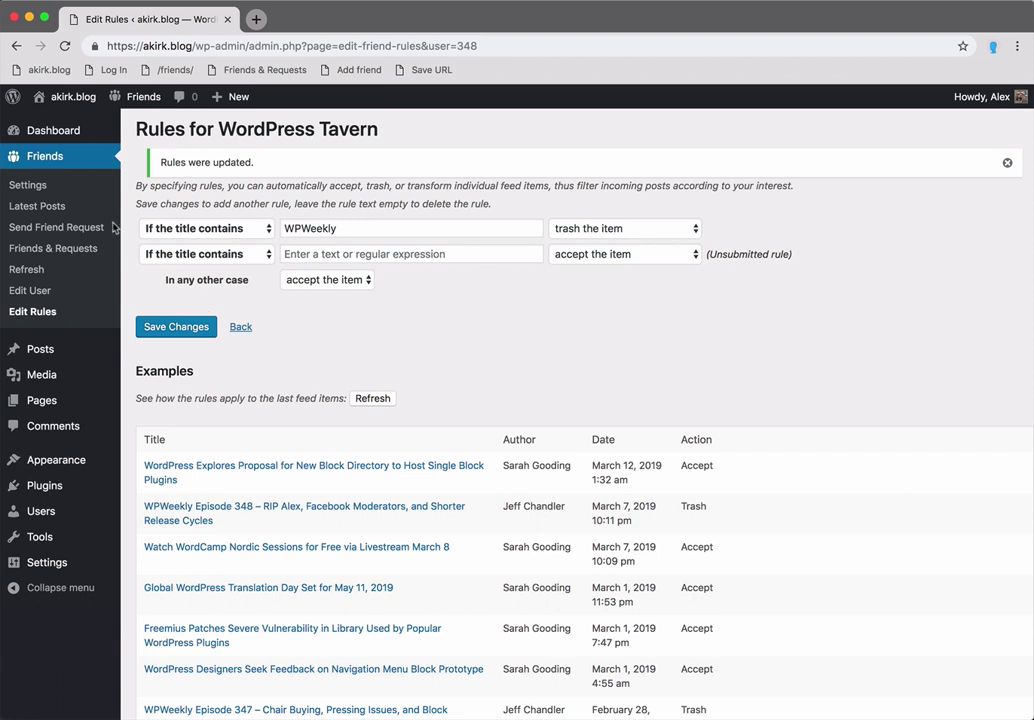
# Step: Open the Friends plugin Settings page from the admin sidebar
pyautogui.click(72, 190)
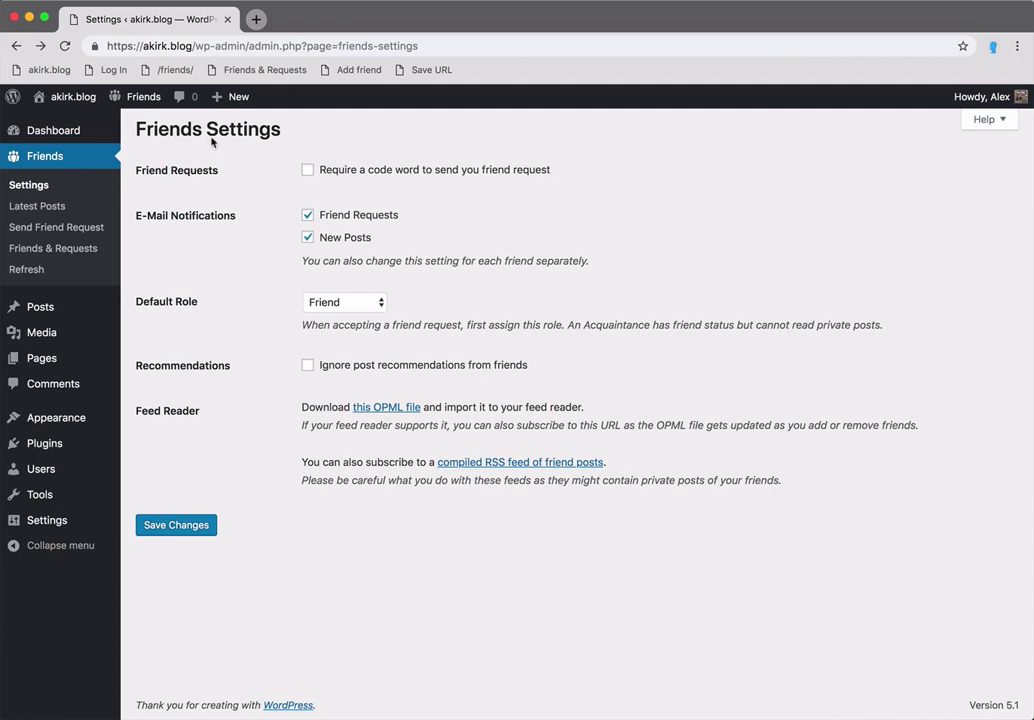
# Step: Draft a new post titled 'Hi Friends' with body 'This post is only for my friends.'
pyautogui.moveTo(220, 98)
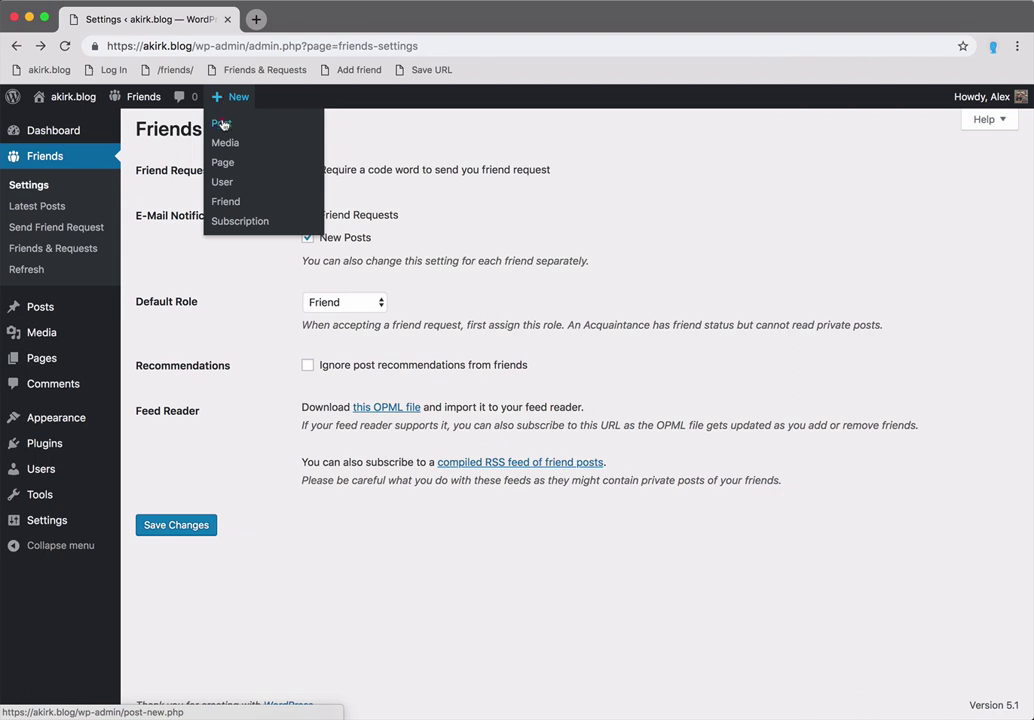
pyautogui.click(221, 123)
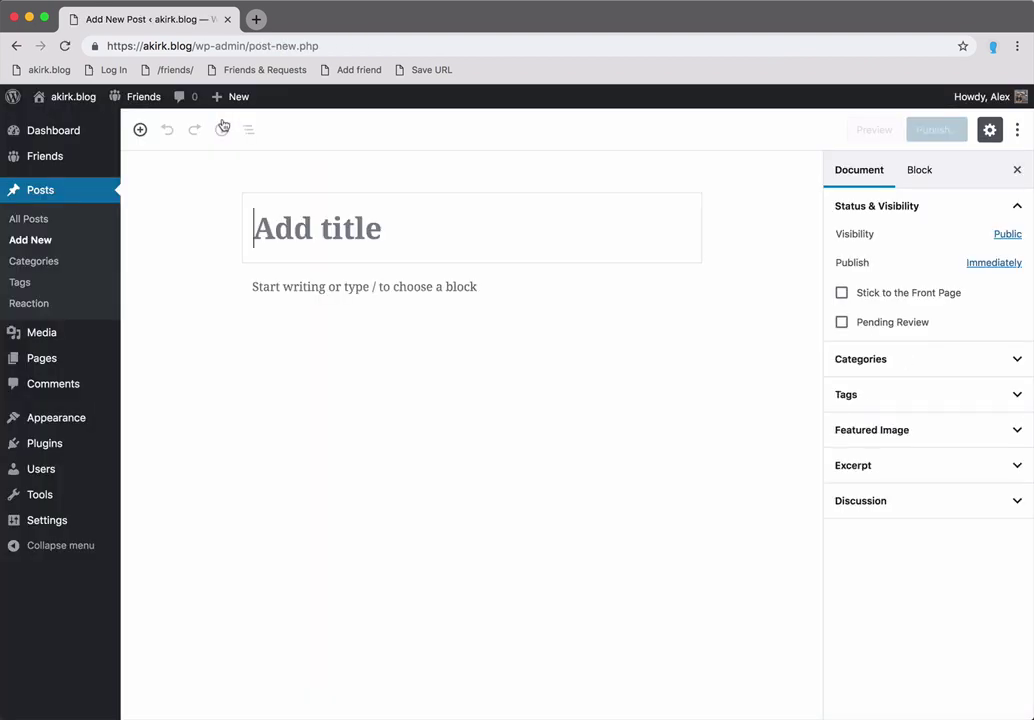
pyautogui.write('Hi Friend')
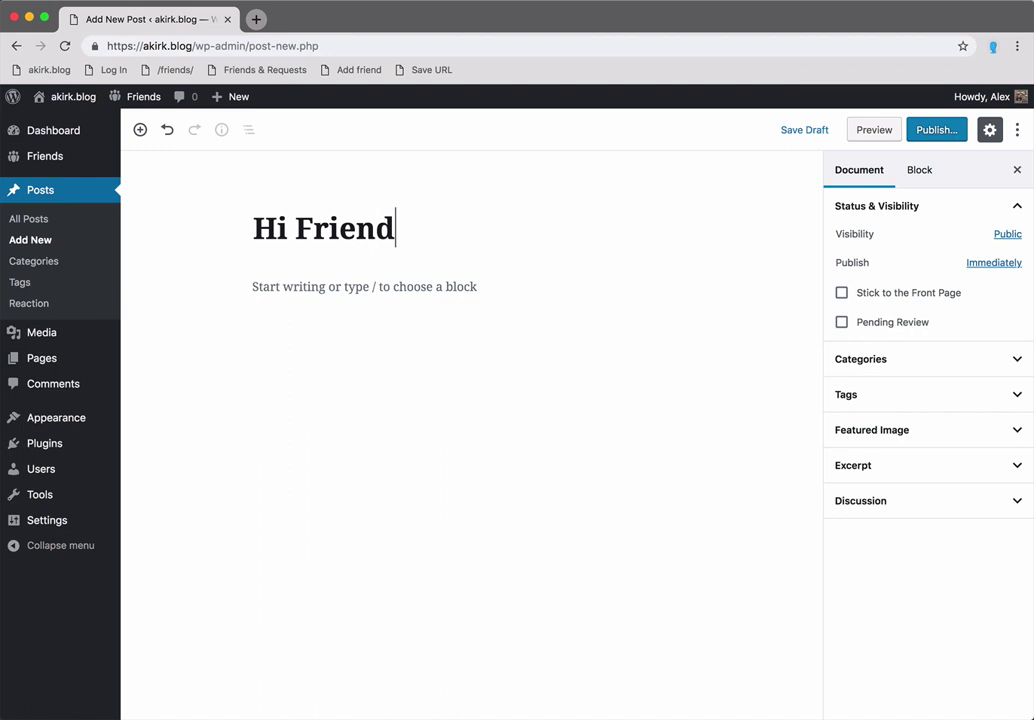
pyautogui.write('s')
pyautogui.click(286, 290)
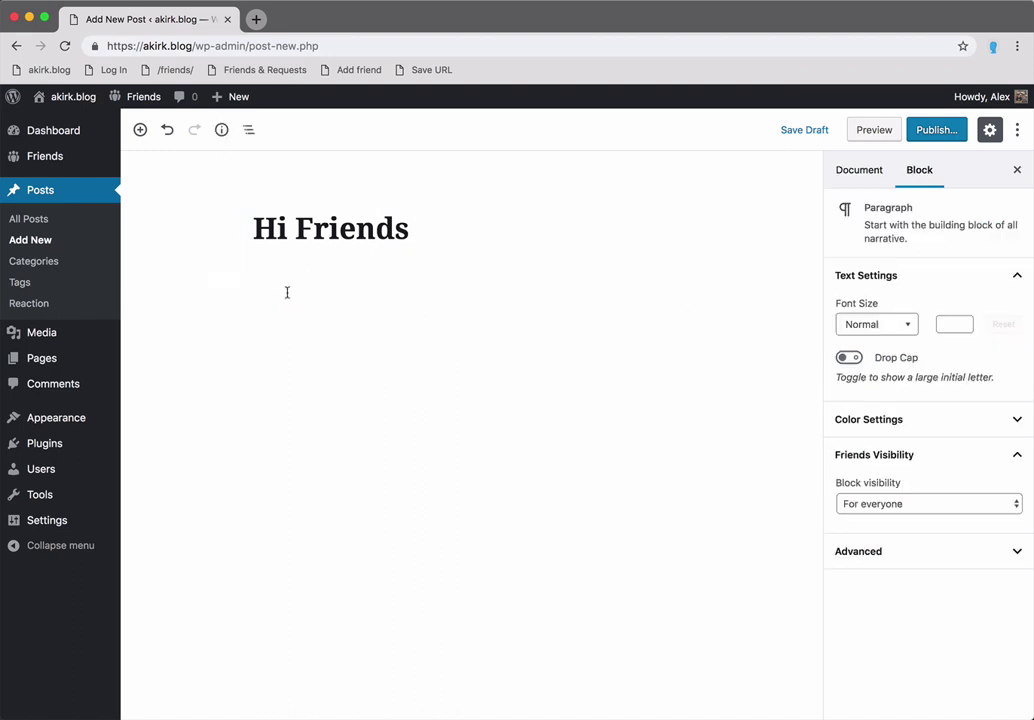
pyautogui.write('This post is only for my friends')
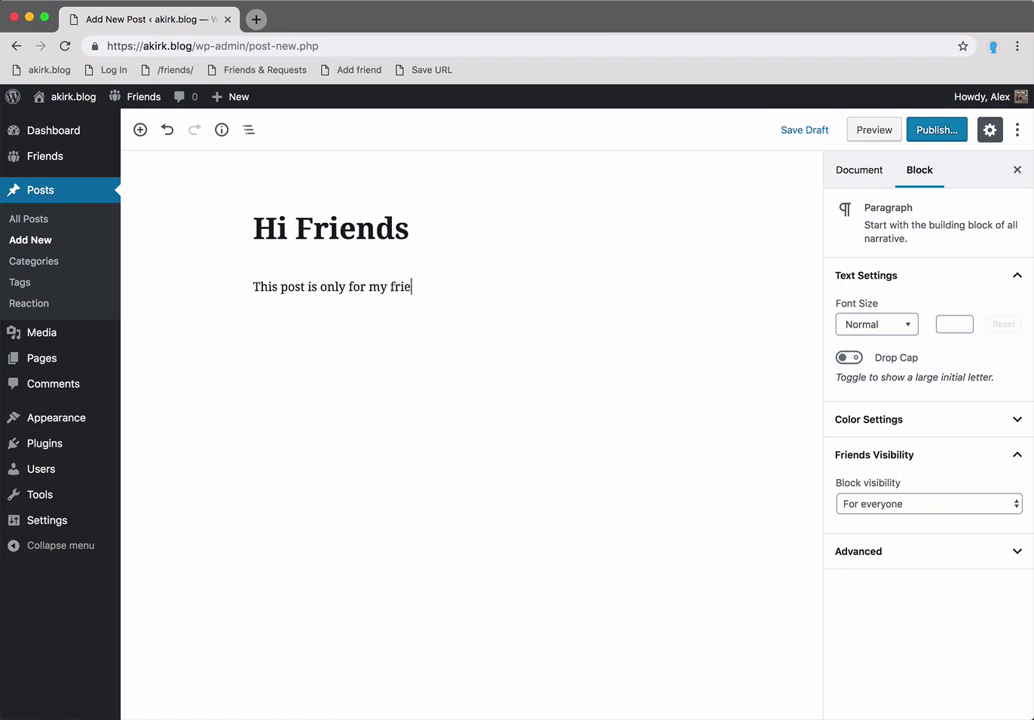
pyautogui.write('.')
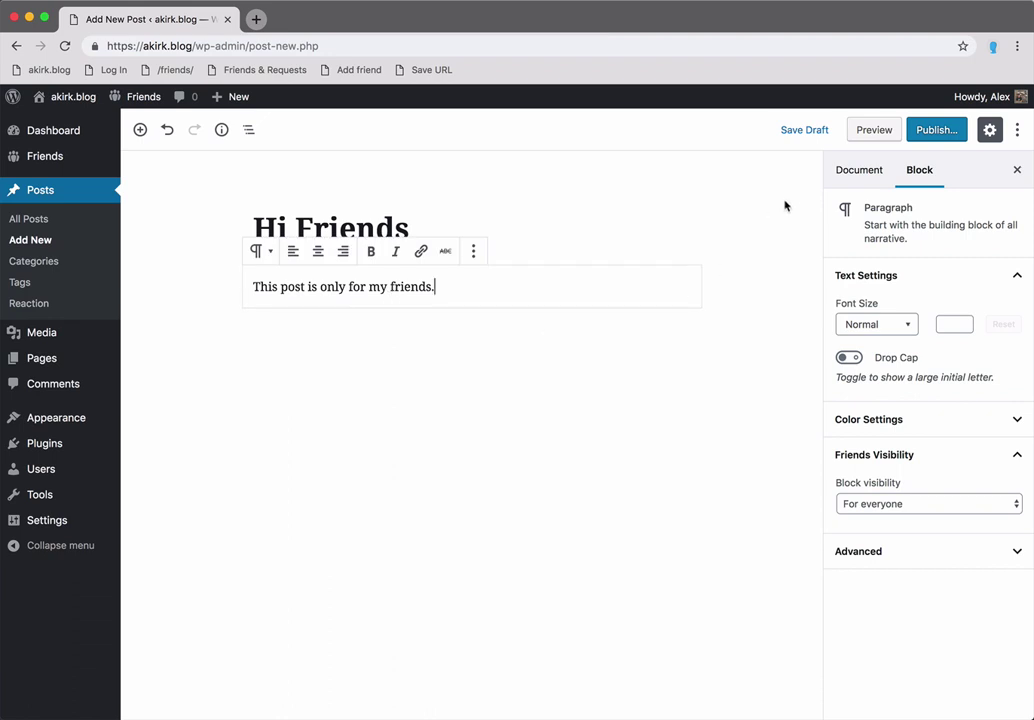
# Step: Set the post's visibility to Private and confirm publishing it
pyautogui.click(844, 182)
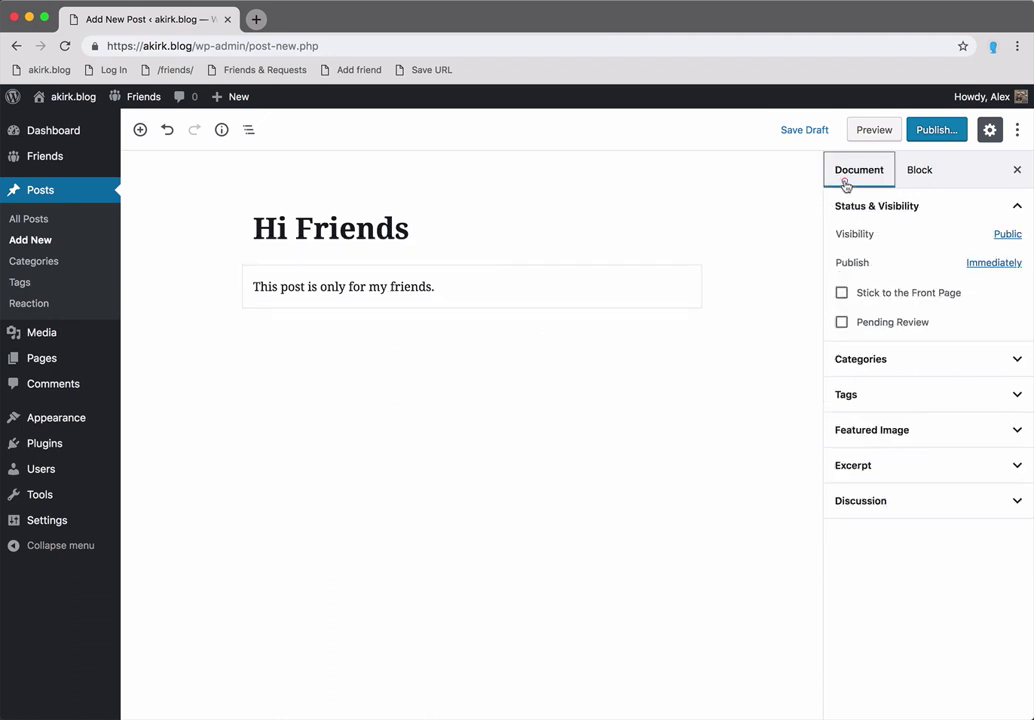
pyautogui.click(996, 235)
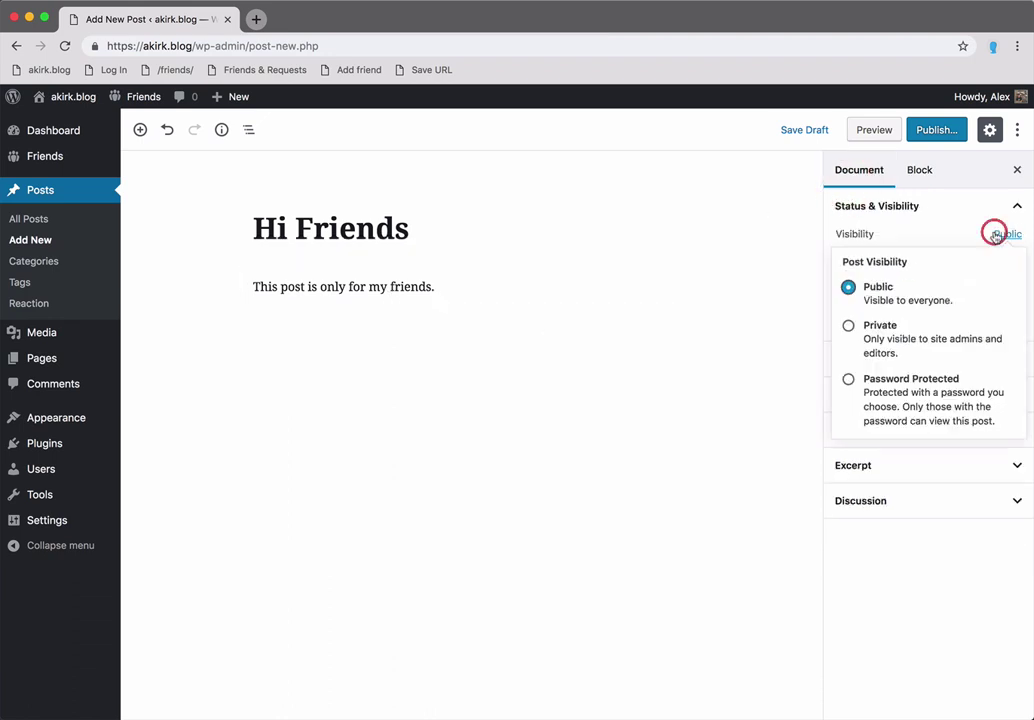
pyautogui.click(866, 325)
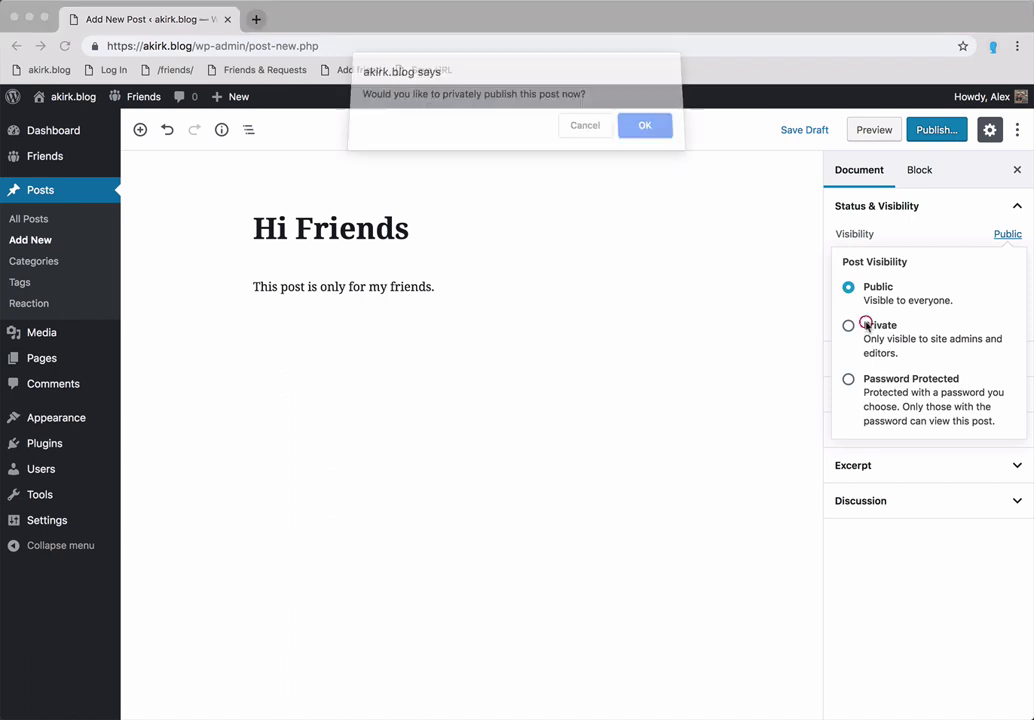
pyautogui.click(661, 135)
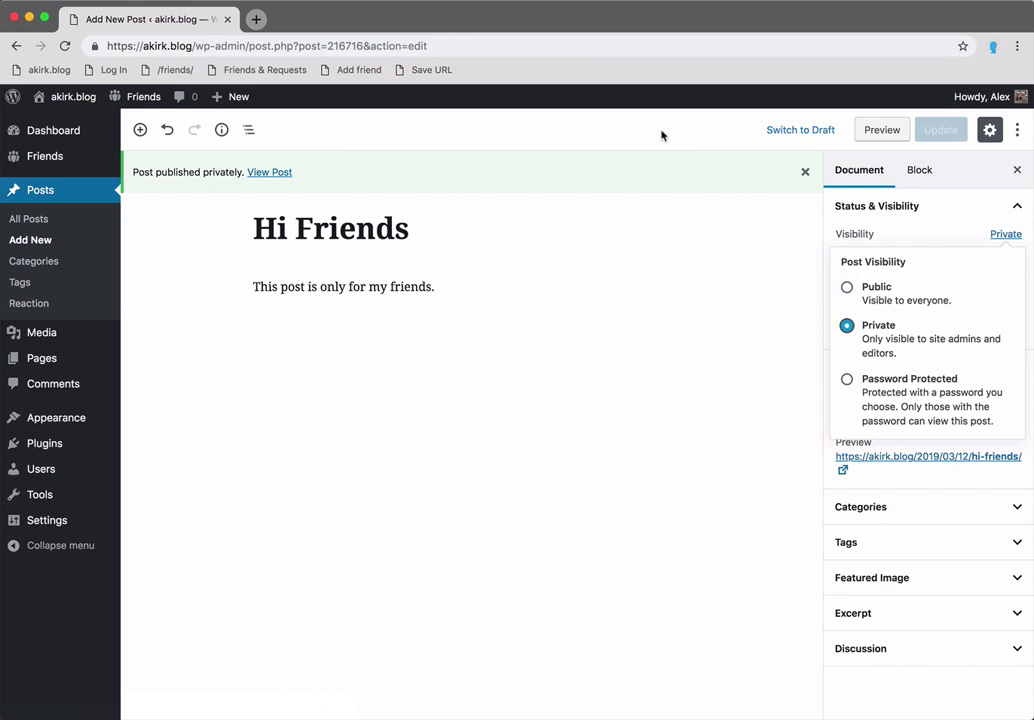
pyautogui.click(152, 101)
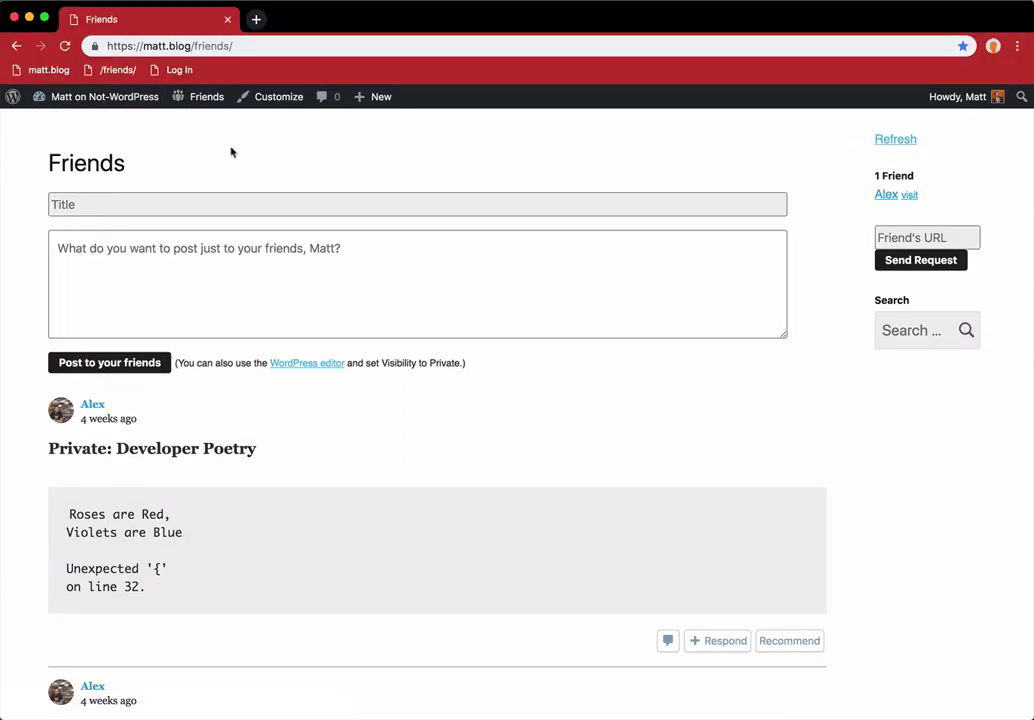
# Step: Refresh matt.blog's friends feed, check akirk.blog's /friends/ page logged out, then open akirk.blog's dashboard
pyautogui.click(905, 143)
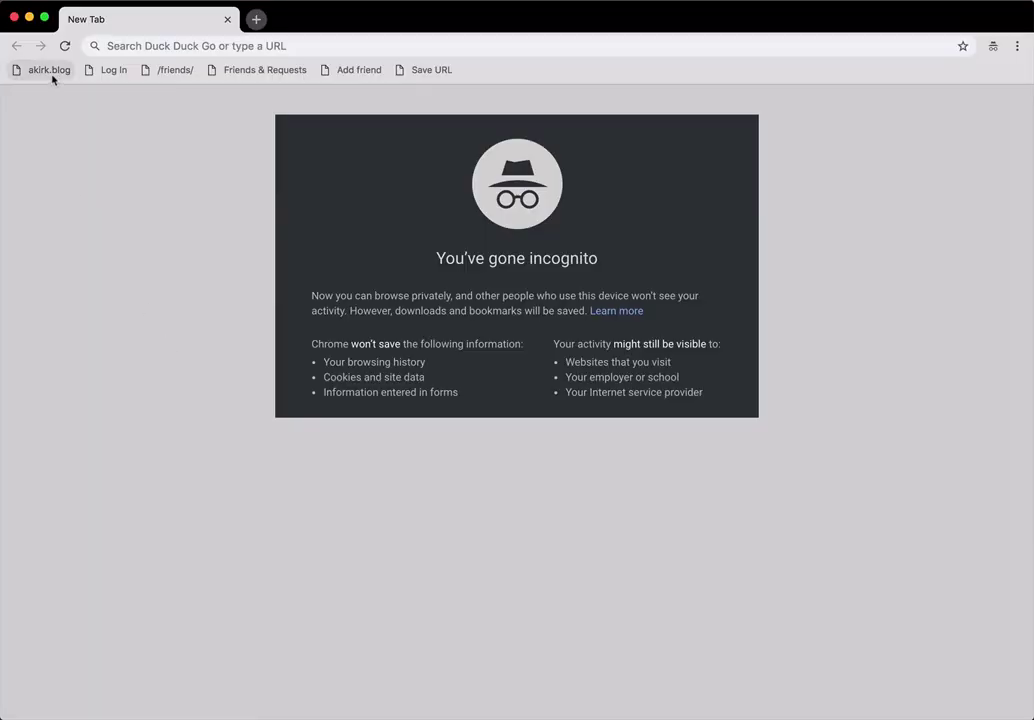
pyautogui.click(50, 72)
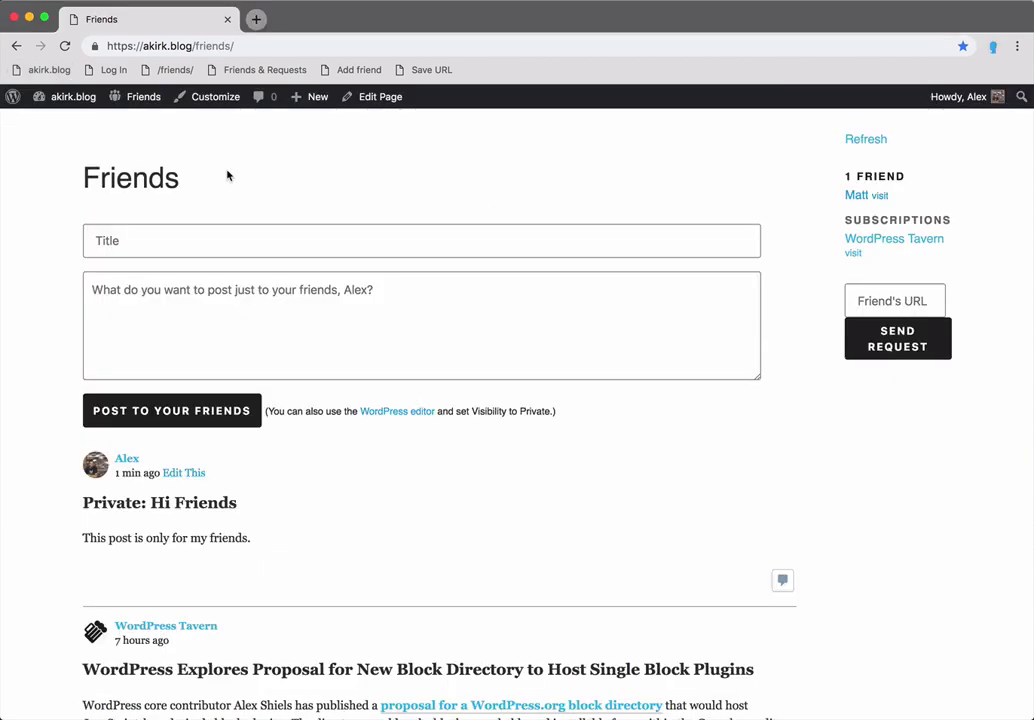
pyautogui.click(74, 106)
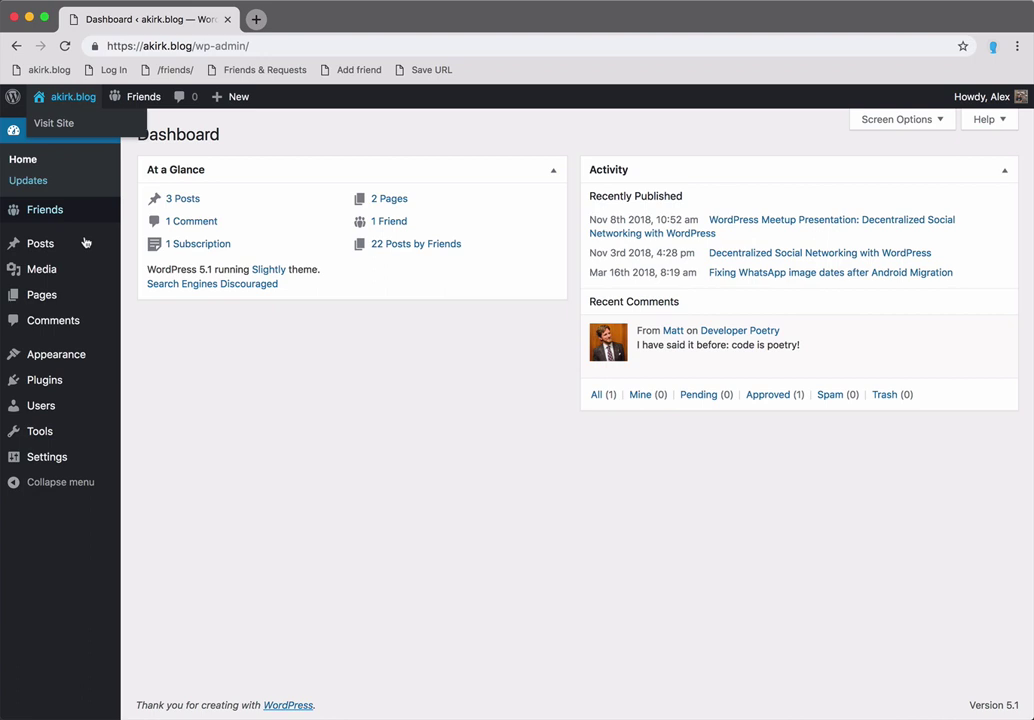
# Step: From the installed Plugins list, open the Friends plugin's details and its GitHub homepage
pyautogui.click(85, 380)
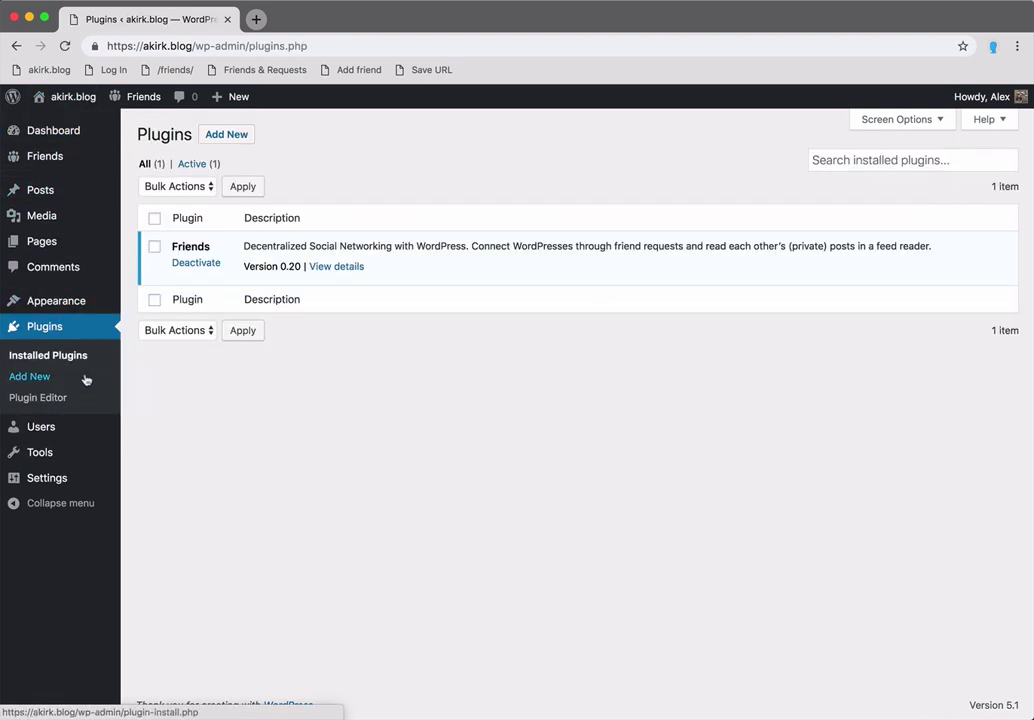
pyautogui.click(338, 271)
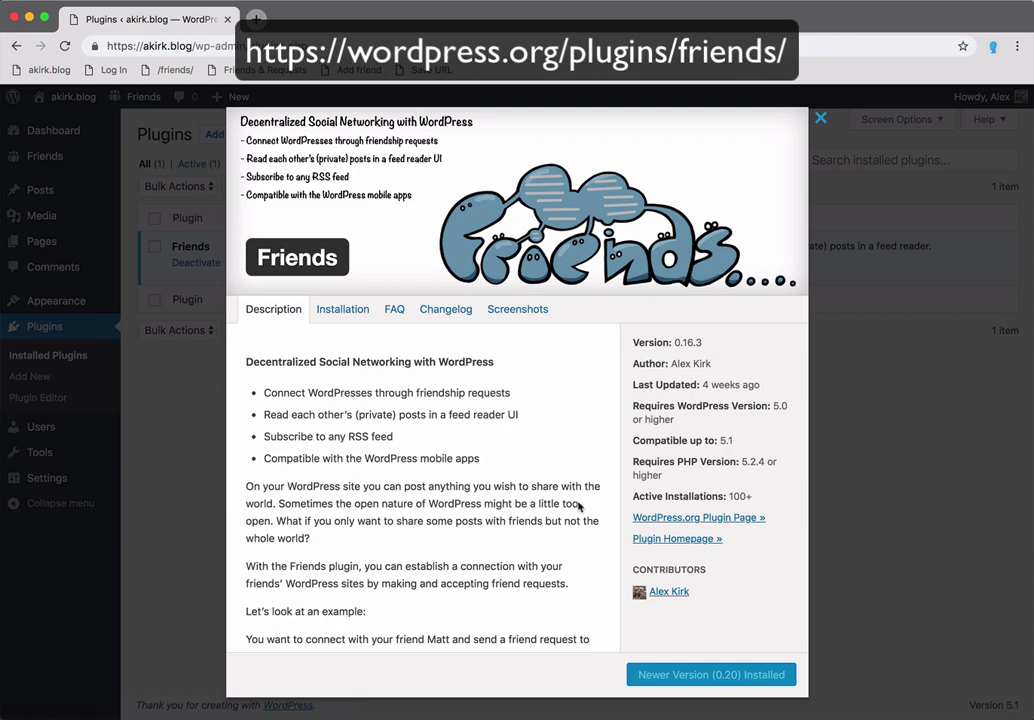
pyautogui.click(648, 540)
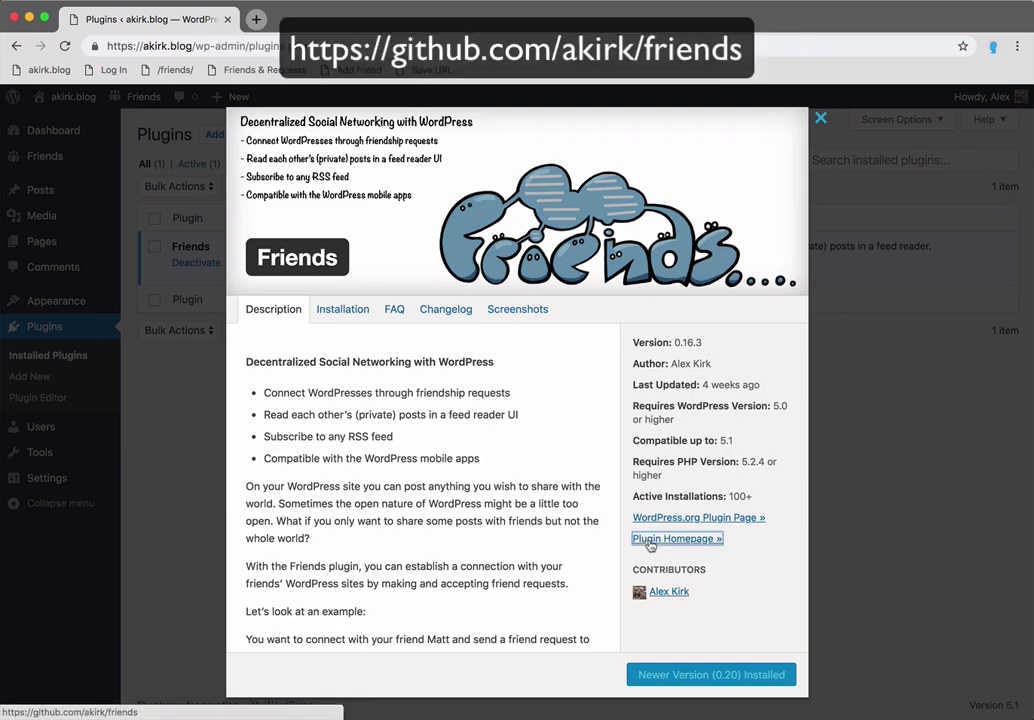
# Step: Scroll through the Friends for WordPress README to the Questions section
pyautogui.scroll(-2, 650, 545)
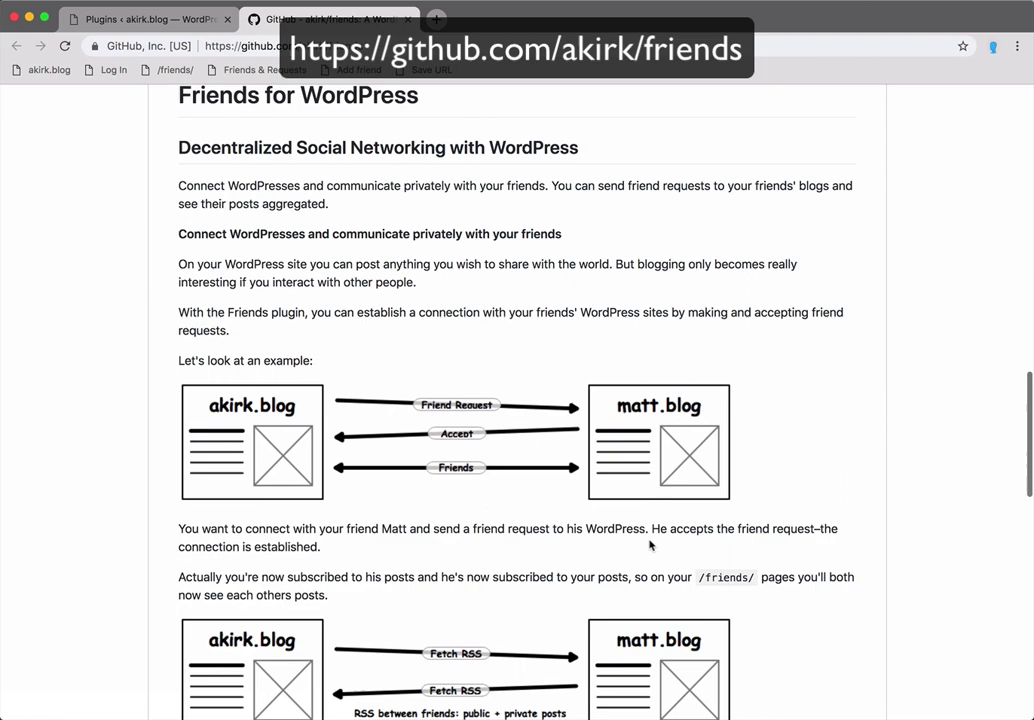
pyautogui.scroll(-2, 650, 545)
pyautogui.scroll(-2, 649, 547)
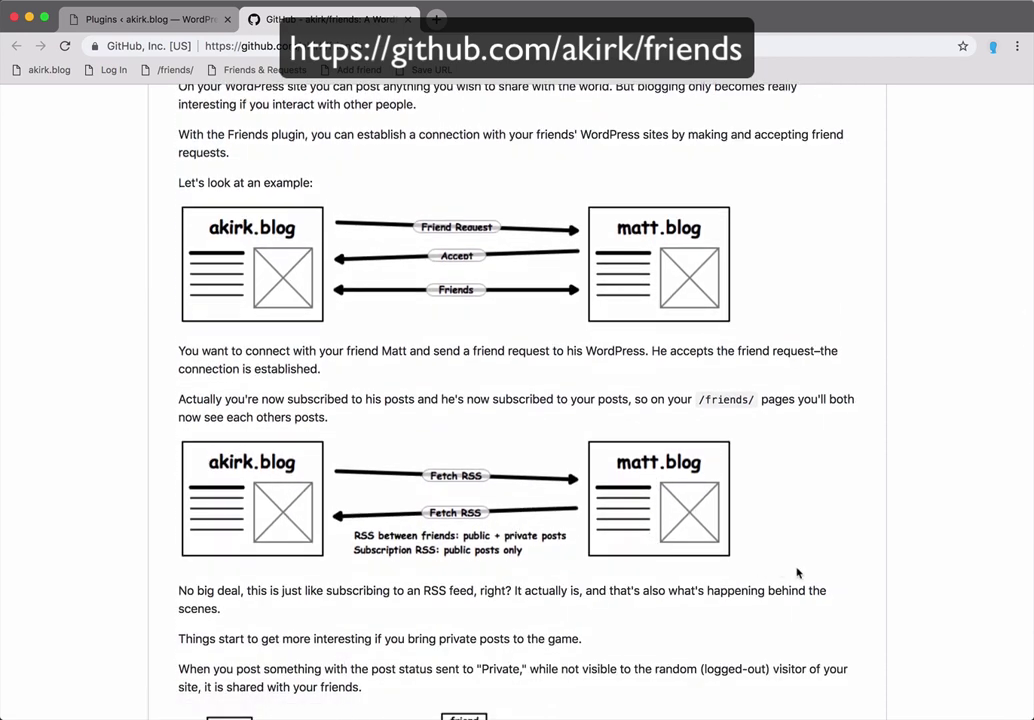
pyautogui.scroll(-10, 797, 572)
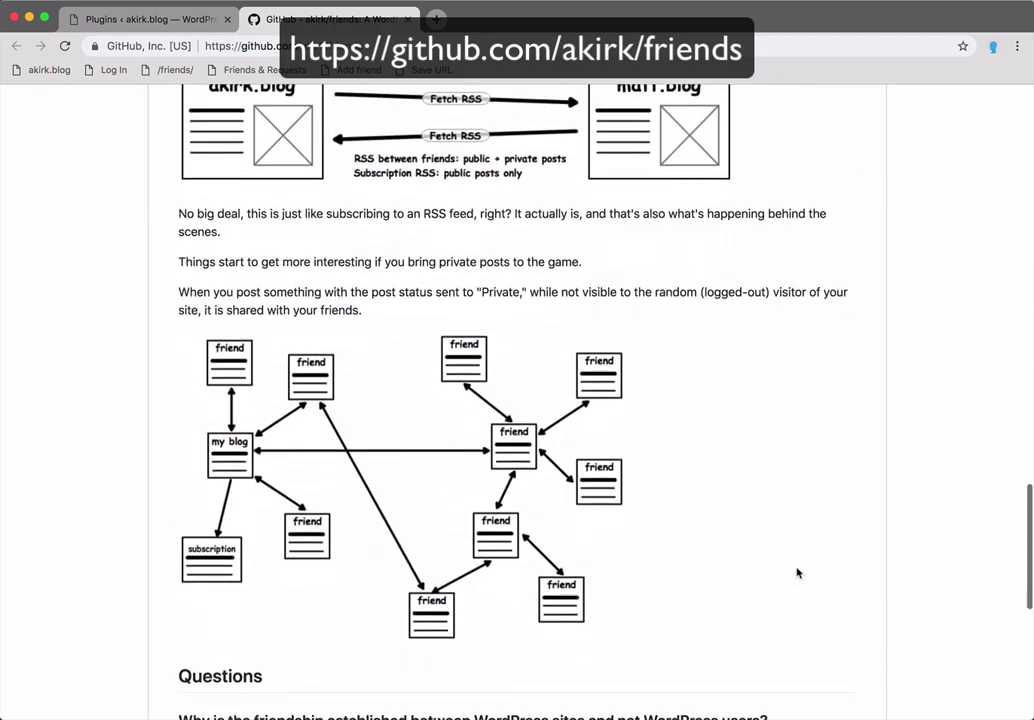